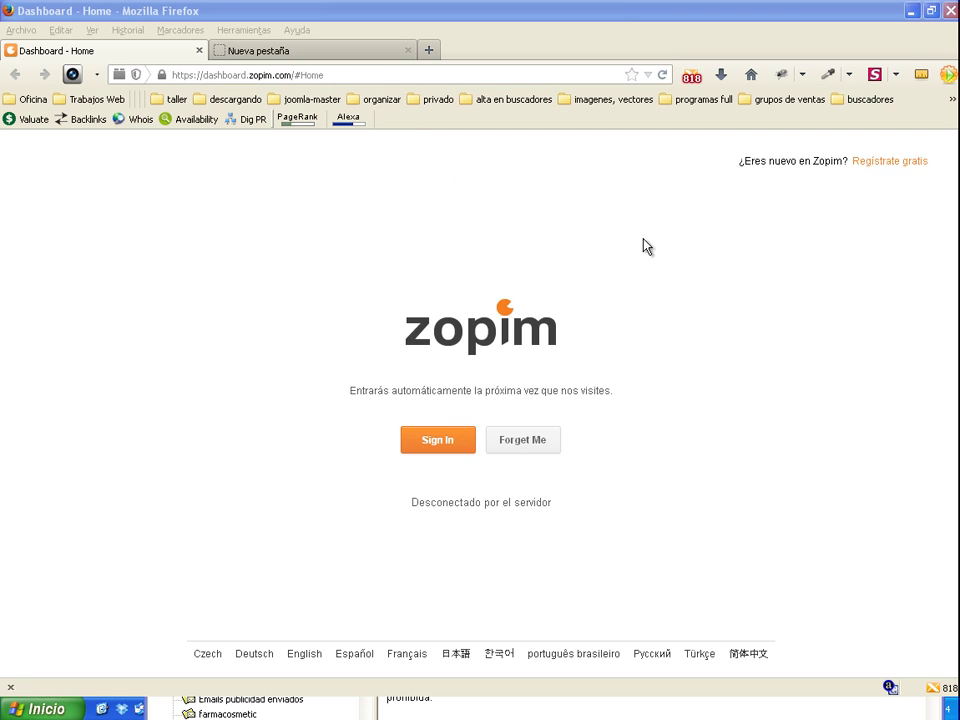
Step: Sign in again from the Zopim login page after the server disconnect
{"action": "left_click", "coordinate": [447, 447]}
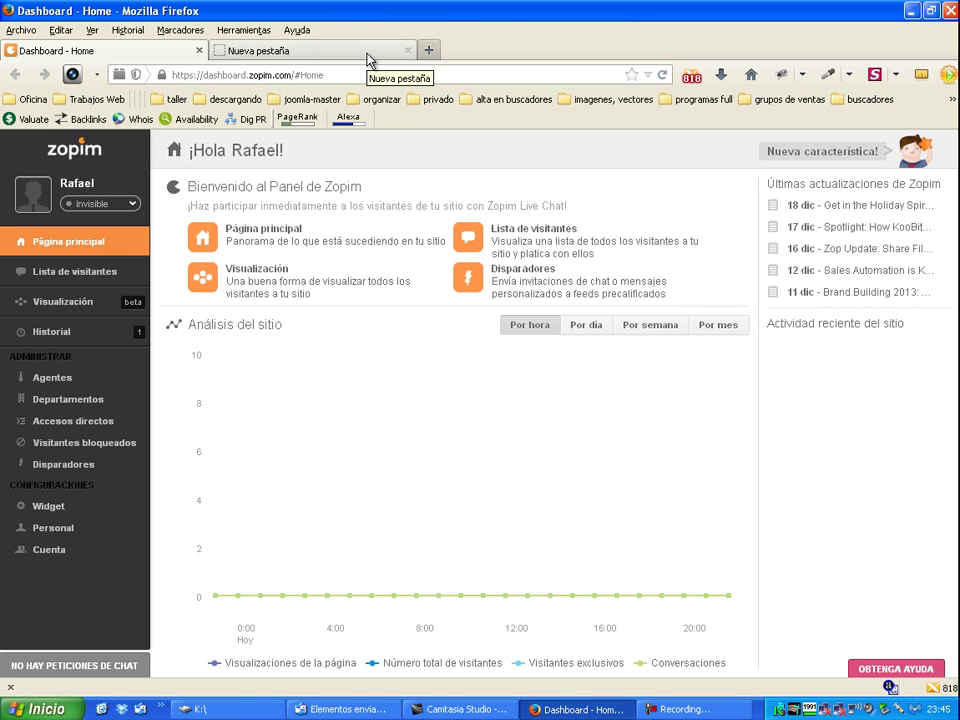
Step: Open the DTV store in the new tab, view its offline chat form, then go back to the dashboard
{"action": "left_click", "coordinate": [320, 51]}
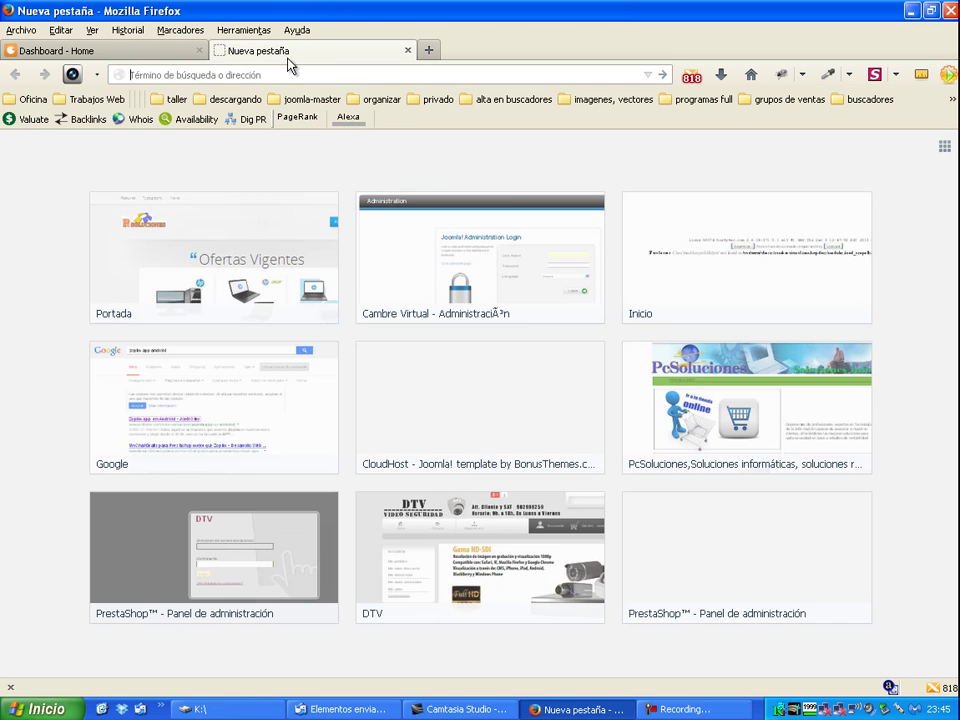
{"action": "left_click", "coordinate": [480, 555]}
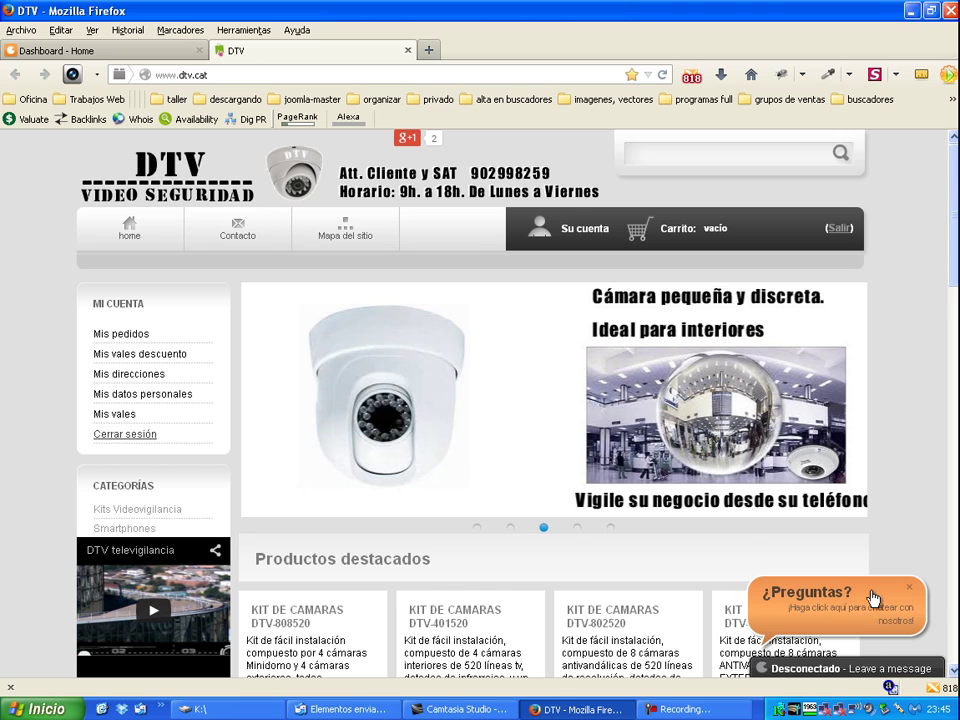
{"action": "left_click", "coordinate": [821, 617]}
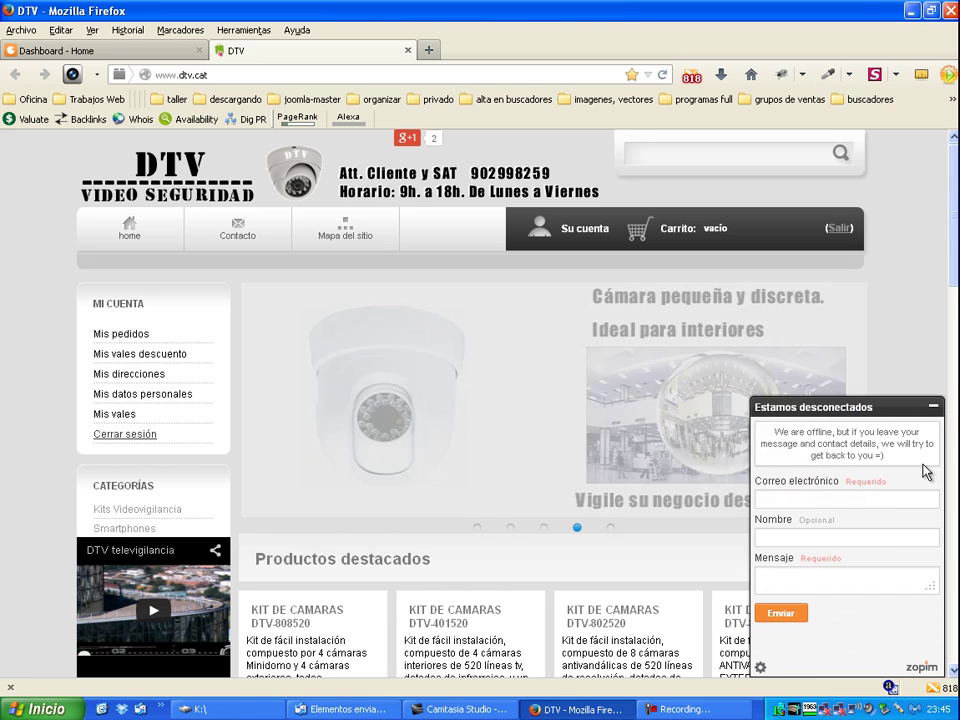
{"action": "left_click", "coordinate": [822, 497]}
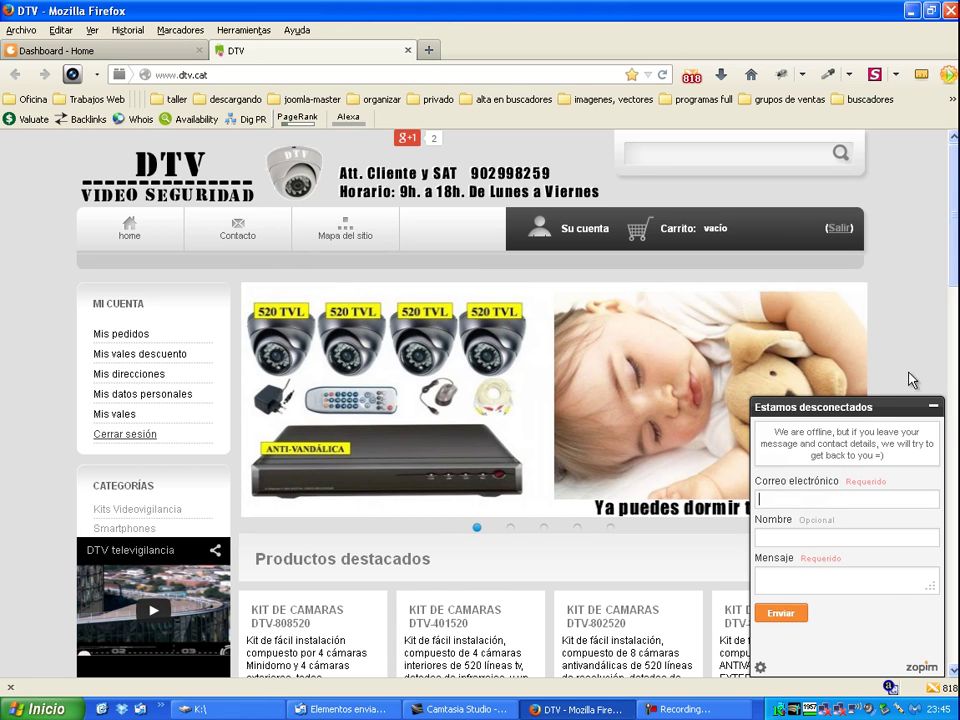
{"action": "left_click", "coordinate": [934, 407]}
{"action": "left_click", "coordinate": [172, 57]}
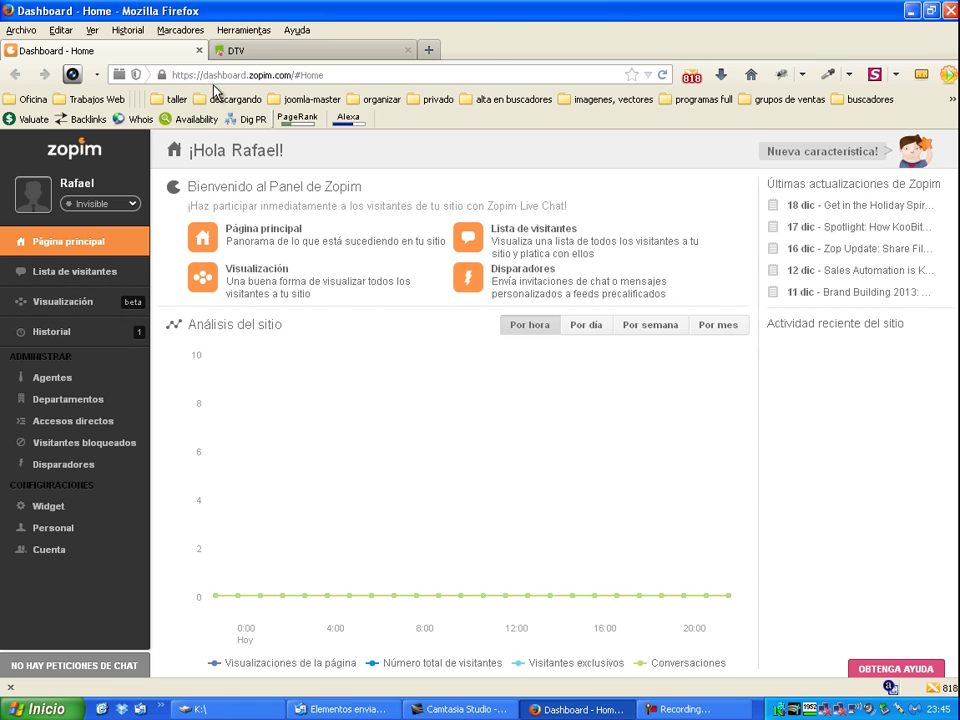
Step: Set the agent status to Conectado and confirm the DTV widget shows online
{"action": "left_click", "coordinate": [288, 54]}
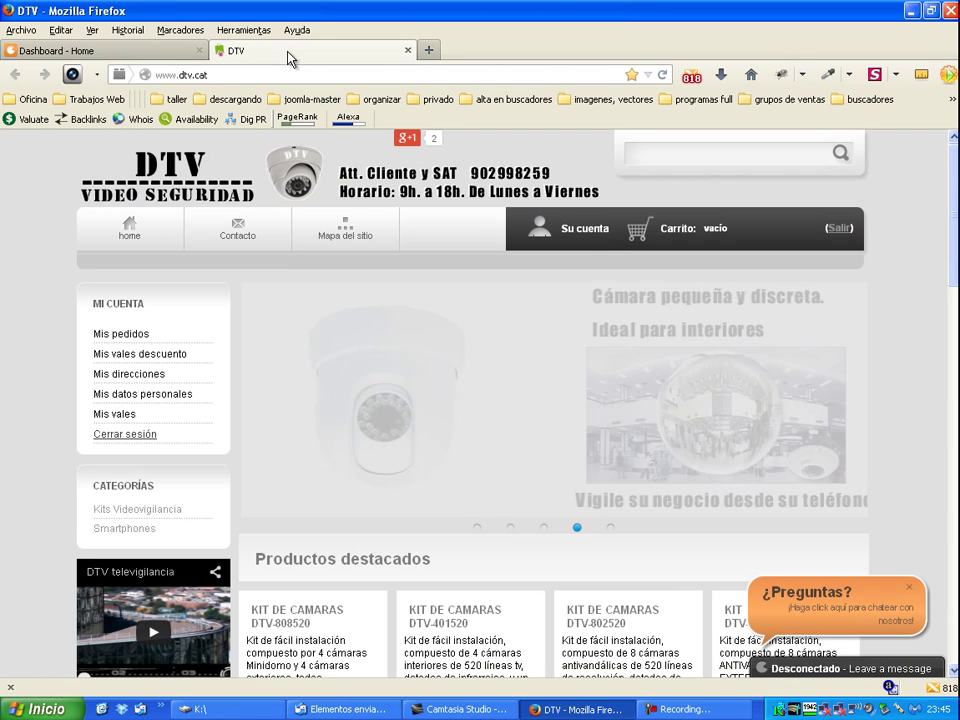
{"action": "left_click", "coordinate": [118, 50]}
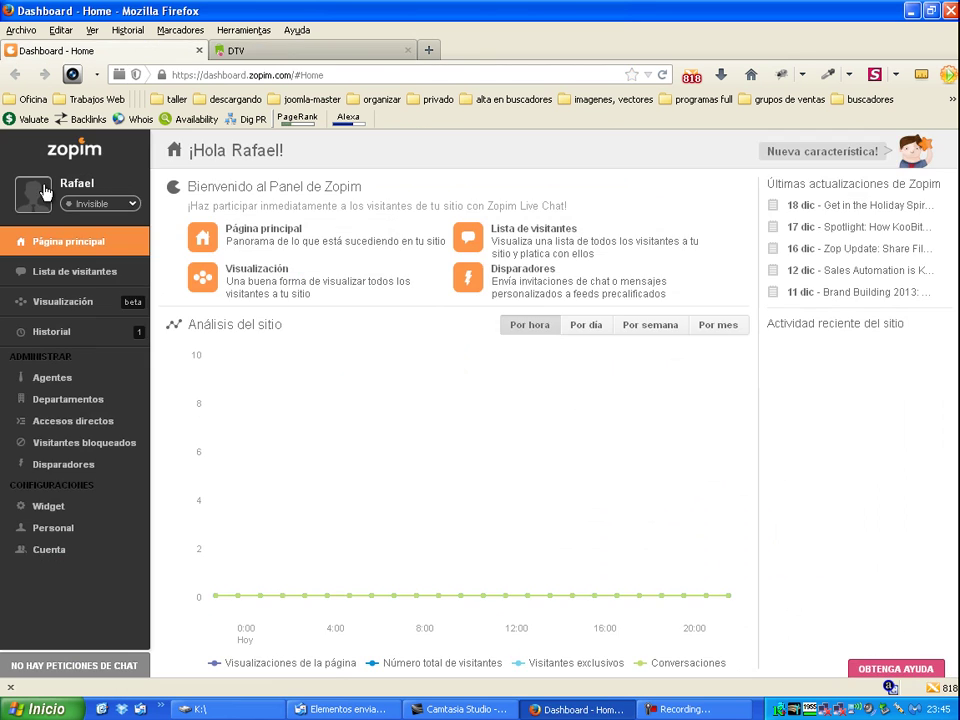
{"action": "left_click", "coordinate": [131, 206]}
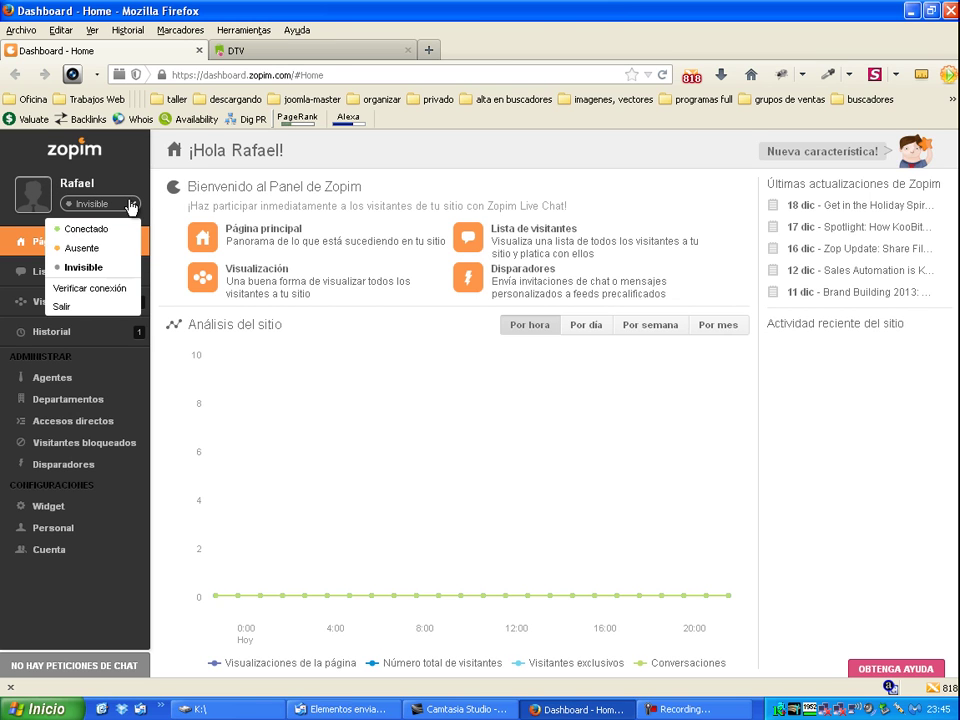
{"action": "left_click", "coordinate": [81, 231]}
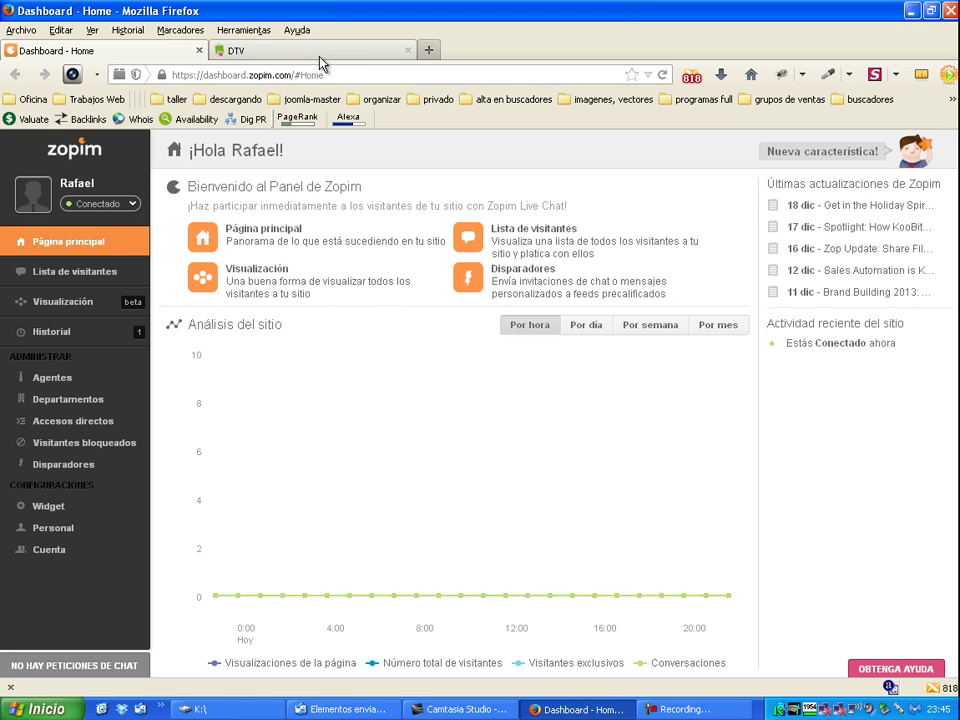
{"action": "left_click", "coordinate": [343, 49]}
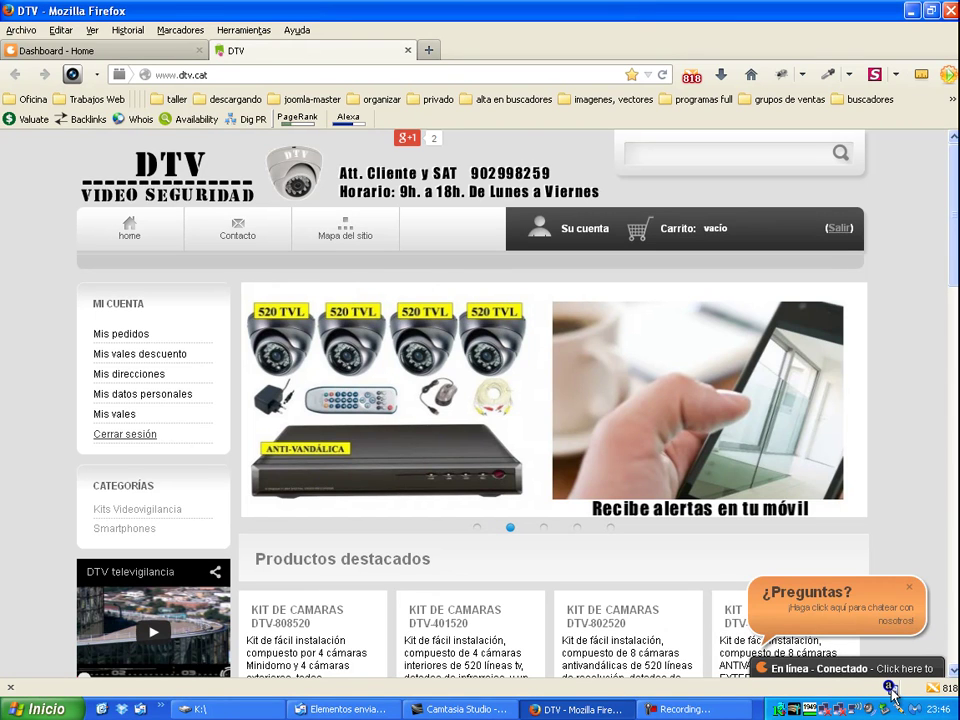
{"action": "left_click", "coordinate": [124, 51]}
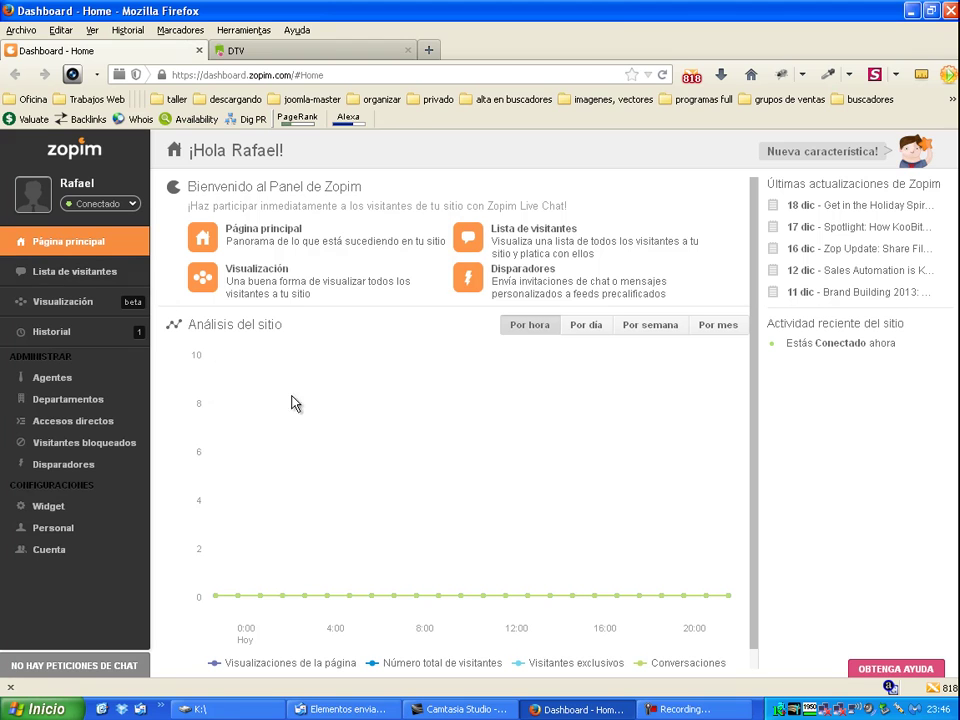
Step: Browse the Historial, home, Lista de visitantes and Visualización pages
{"action": "left_click", "coordinate": [40, 333]}
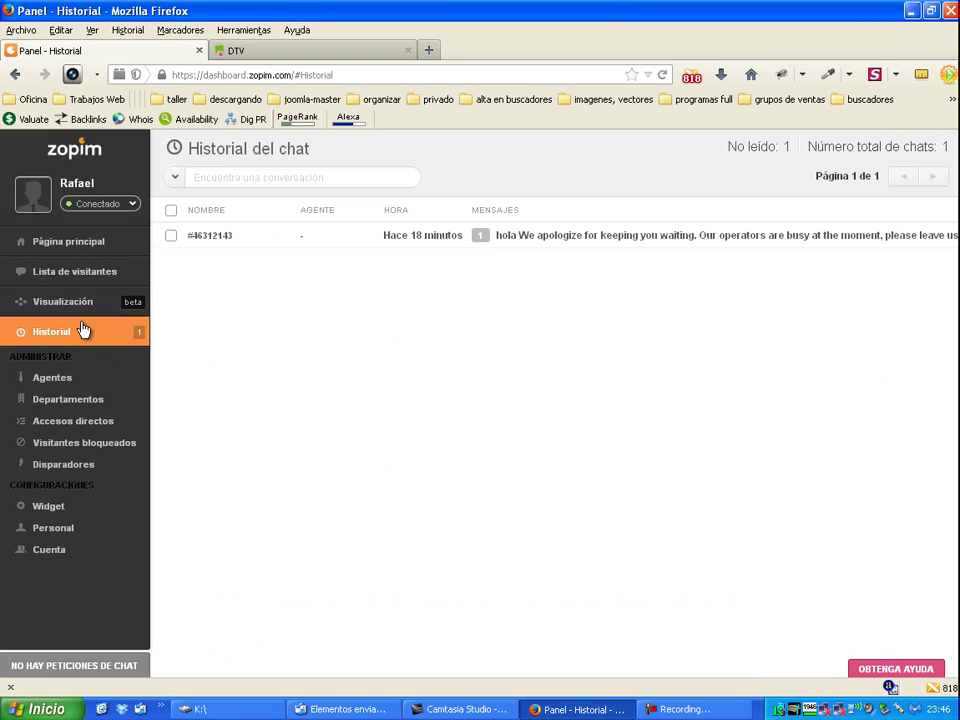
{"action": "left_click", "coordinate": [72, 248]}
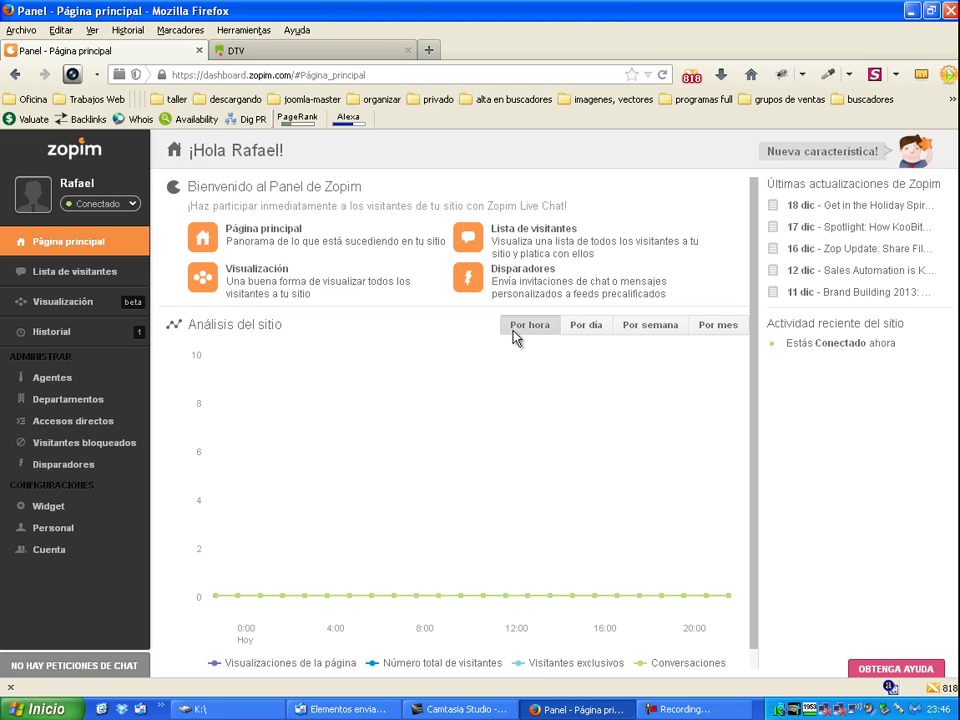
{"action": "left_click", "coordinate": [44, 272]}
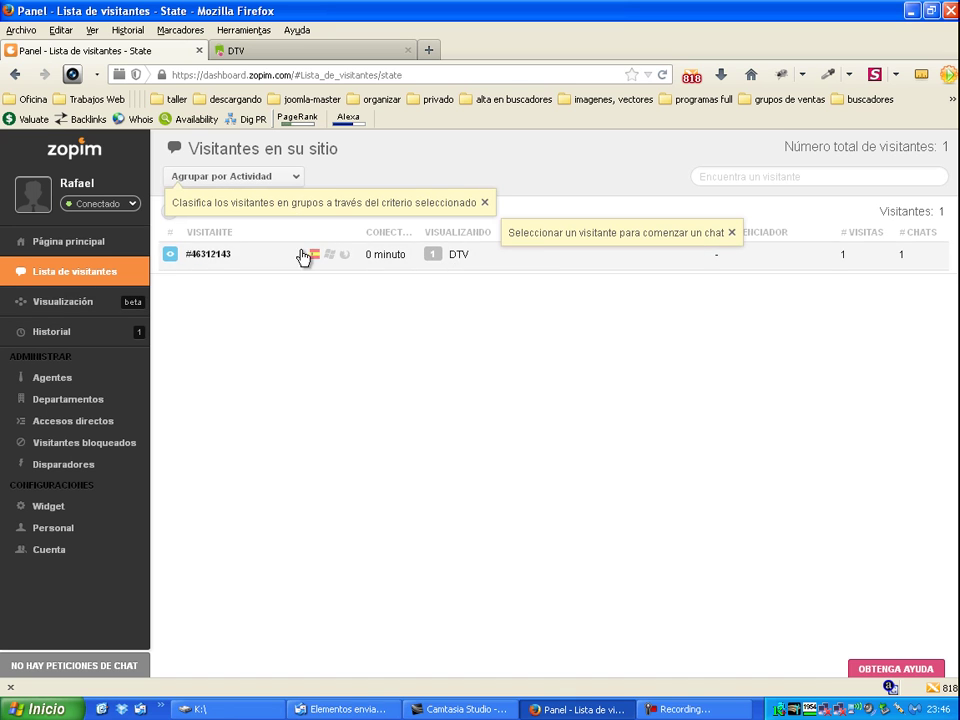
{"action": "left_click", "coordinate": [68, 304]}
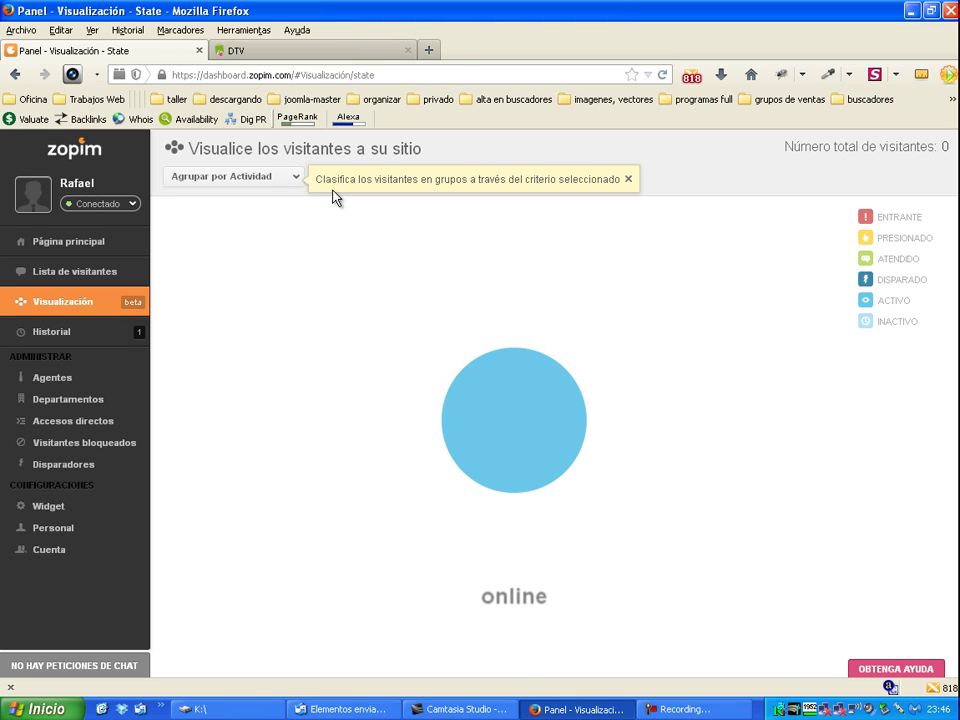
Step: Open the DTV store homepage in a second tab
{"action": "left_click", "coordinate": [355, 58]}
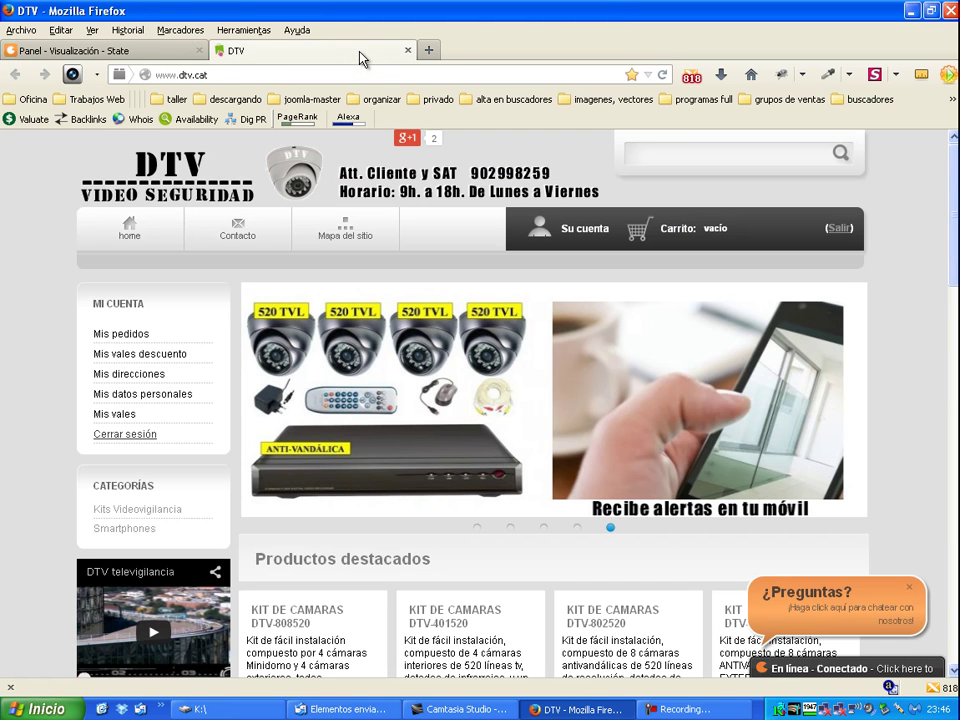
{"action": "middle_click", "coordinate": [275, 172]}
{"action": "left_click", "coordinate": [521, 52]}
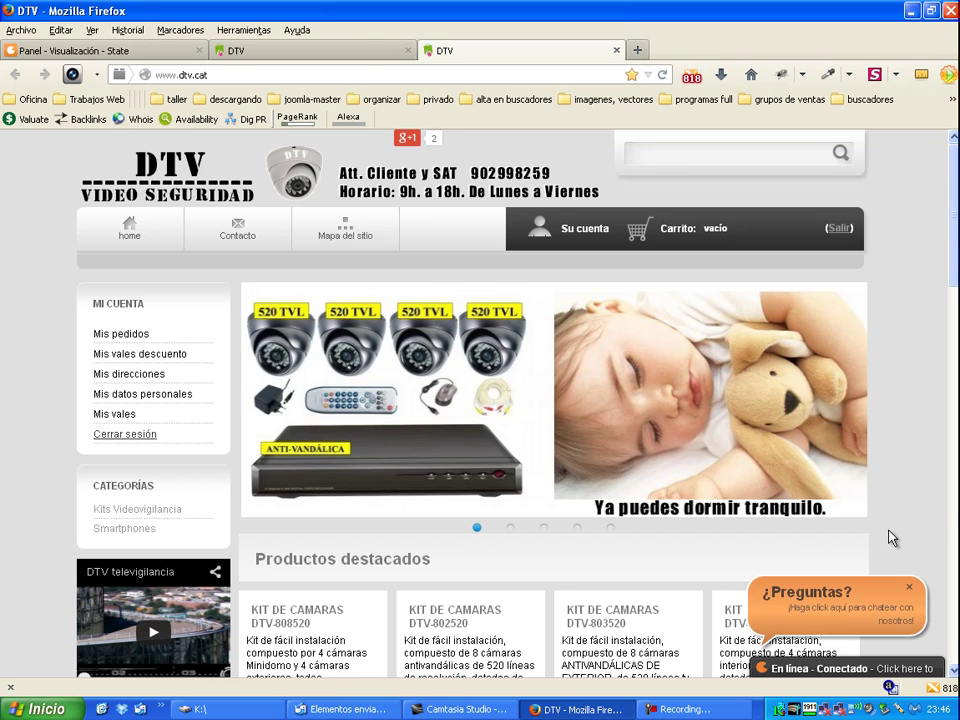
Step: Check Historial and Agentes, then return to Visualización and the second store tab
{"action": "left_click", "coordinate": [116, 50]}
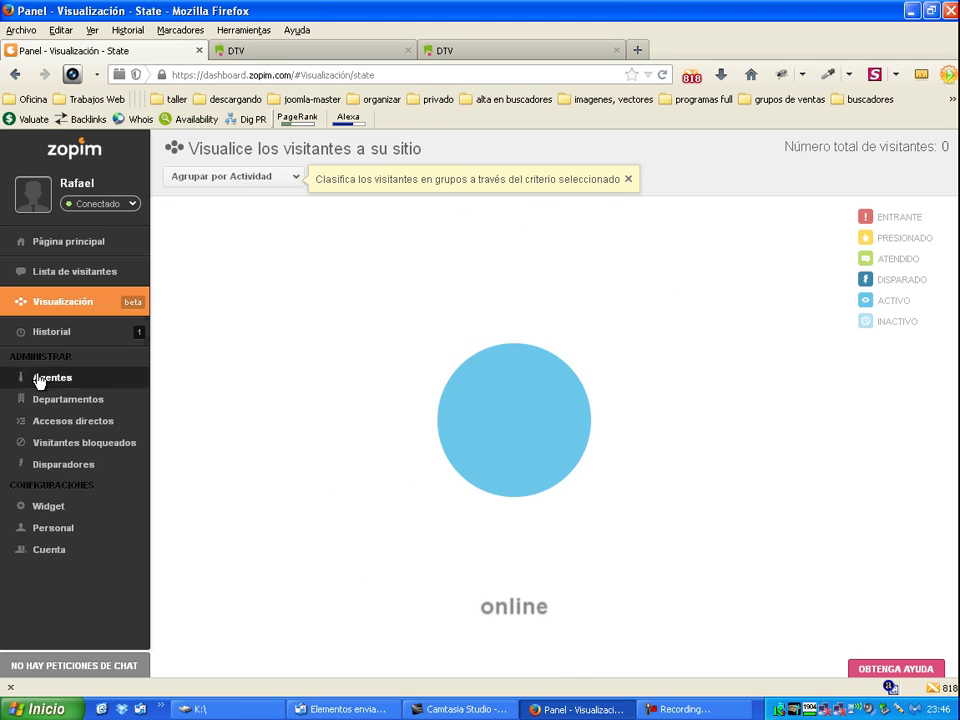
{"action": "left_click", "coordinate": [37, 335]}
{"action": "left_click", "coordinate": [67, 381]}
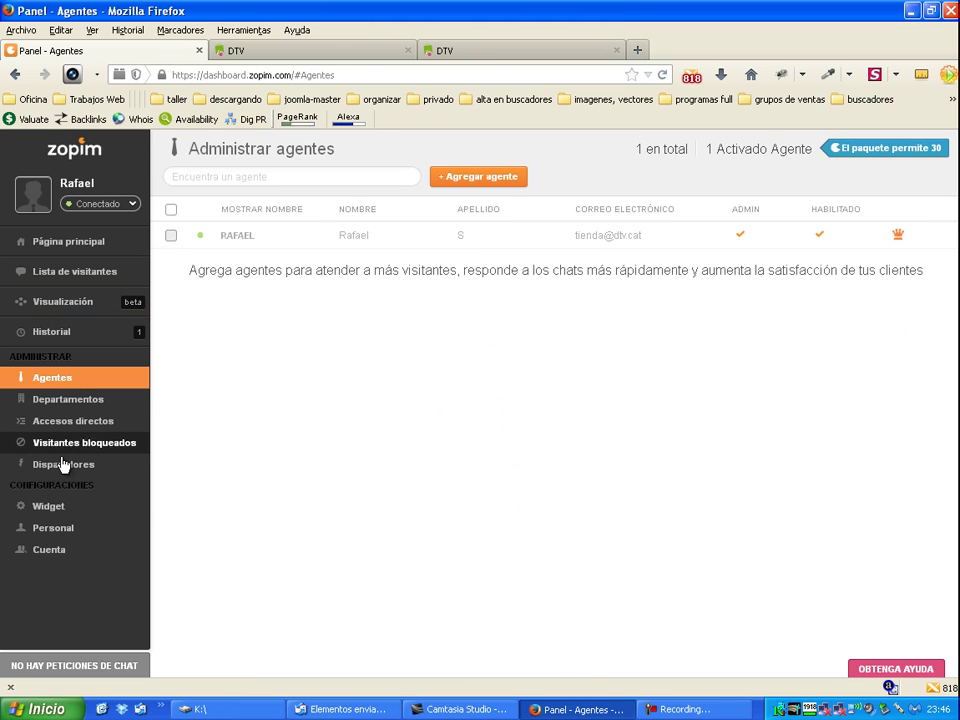
{"action": "left_click", "coordinate": [20, 337]}
{"action": "left_click", "coordinate": [55, 305]}
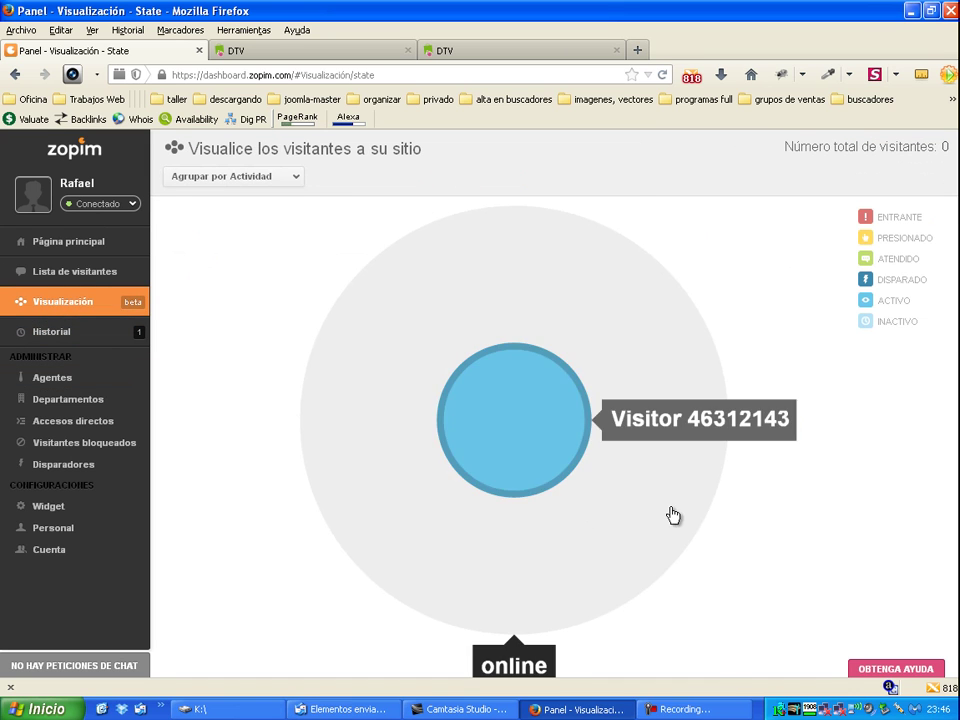
{"action": "left_click", "coordinate": [490, 52]}
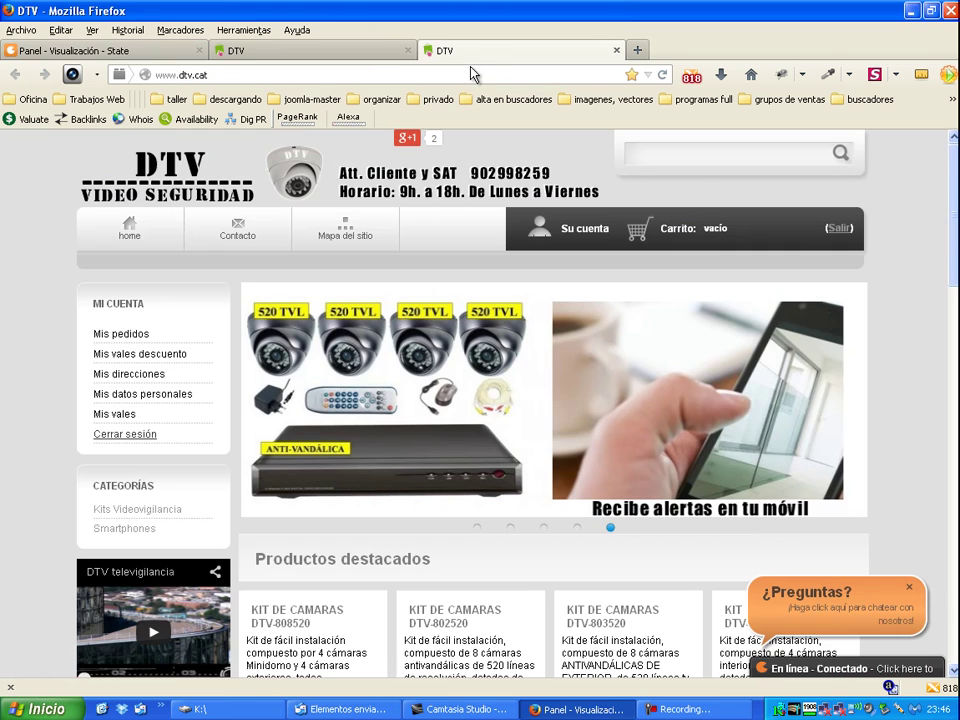
Step: Send 'hola' through the store's live chat and go back to Zopim's visualization
{"action": "left_click", "coordinate": [843, 676]}
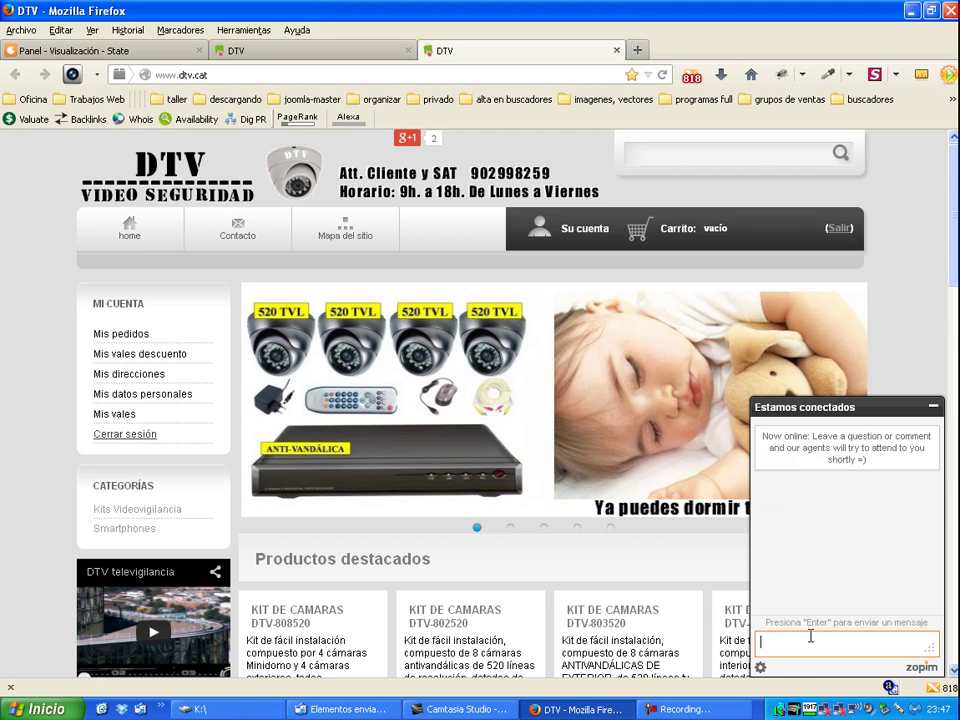
{"action": "type", "text": "h"}
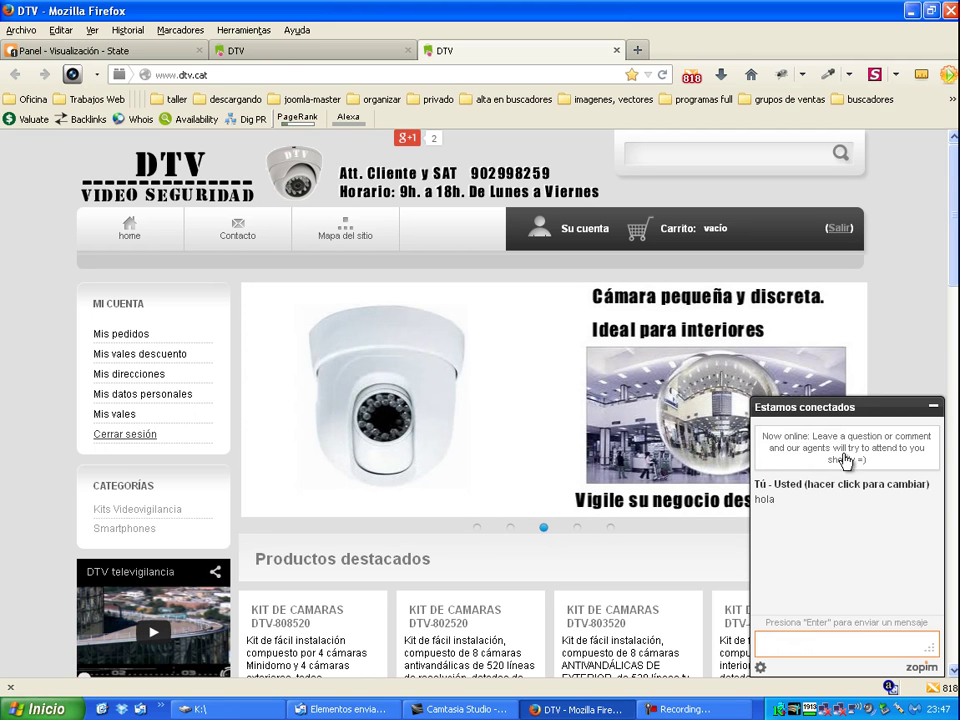
{"action": "left_click", "coordinate": [133, 50]}
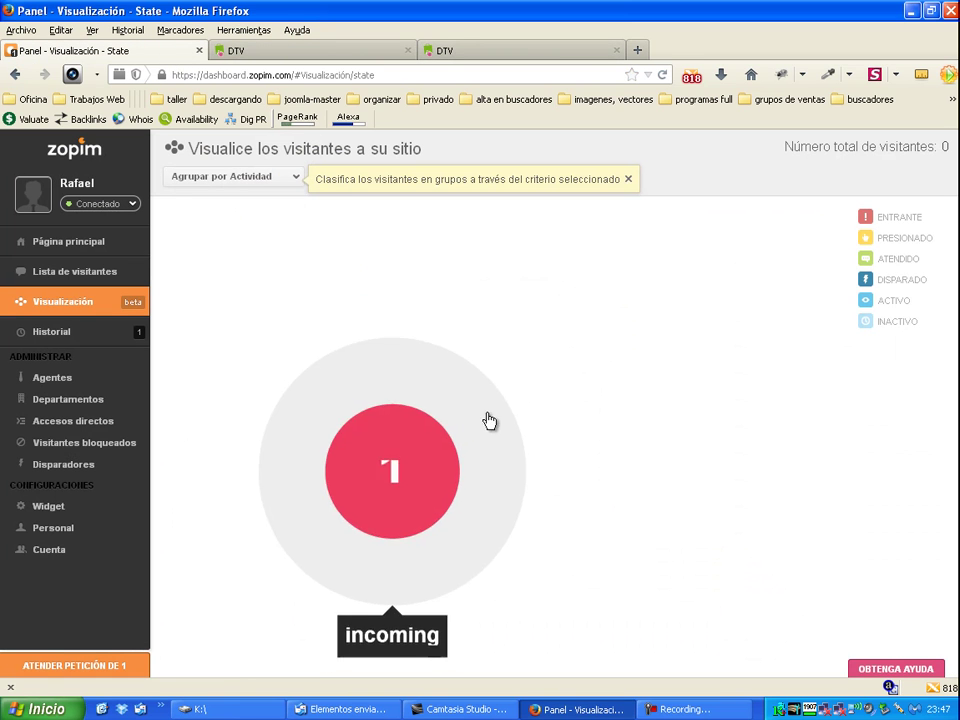
Step: Answer the incoming chat with 'Hola, puedo ayudarle en algo ?' and view it in the DTV widget
{"action": "mouse_move", "coordinate": [471, 497]}
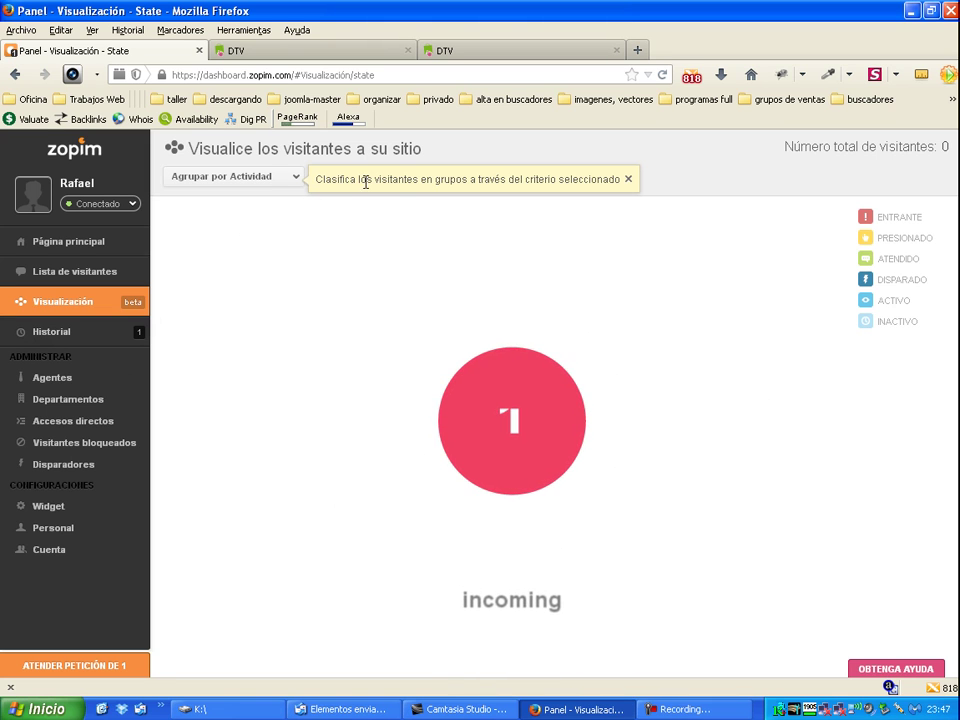
{"action": "mouse_move", "coordinate": [504, 418]}
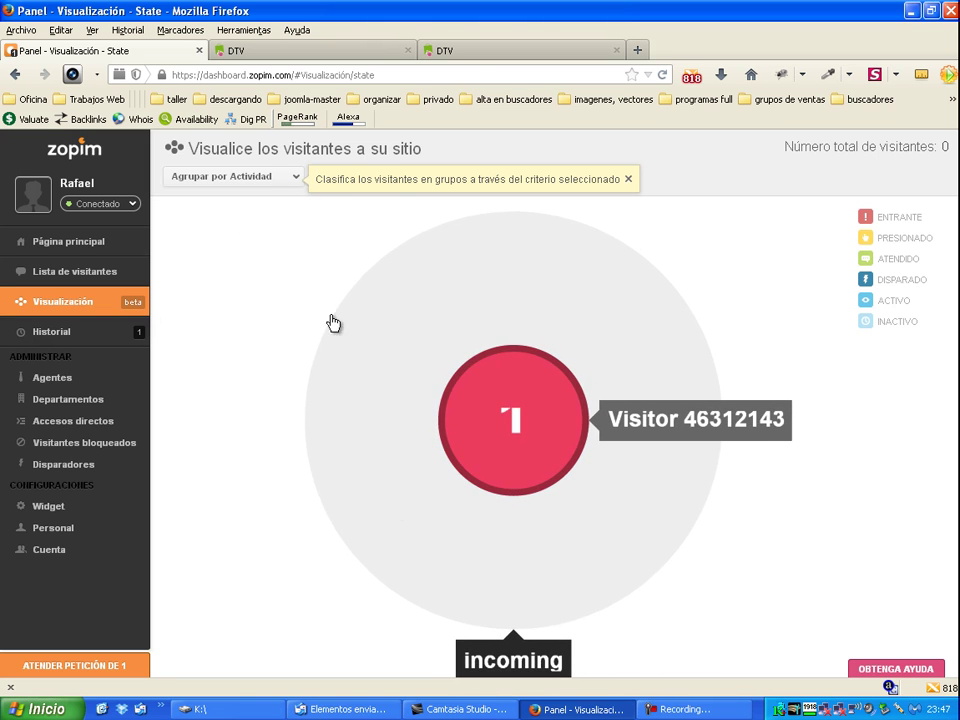
{"action": "left_click", "coordinate": [333, 322]}
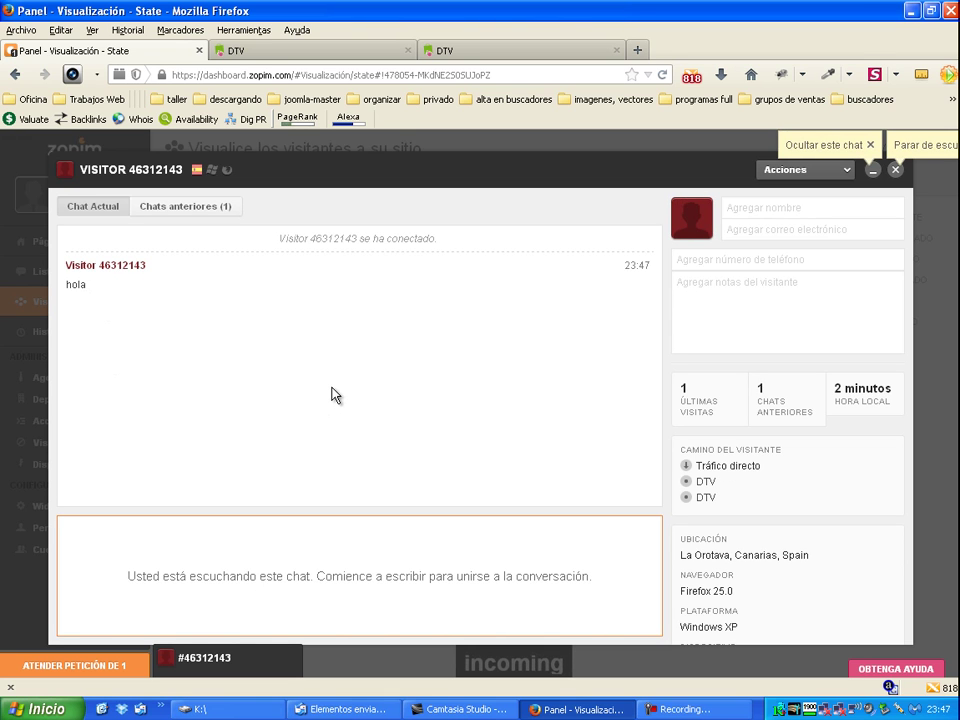
{"action": "type", "text": "H"}
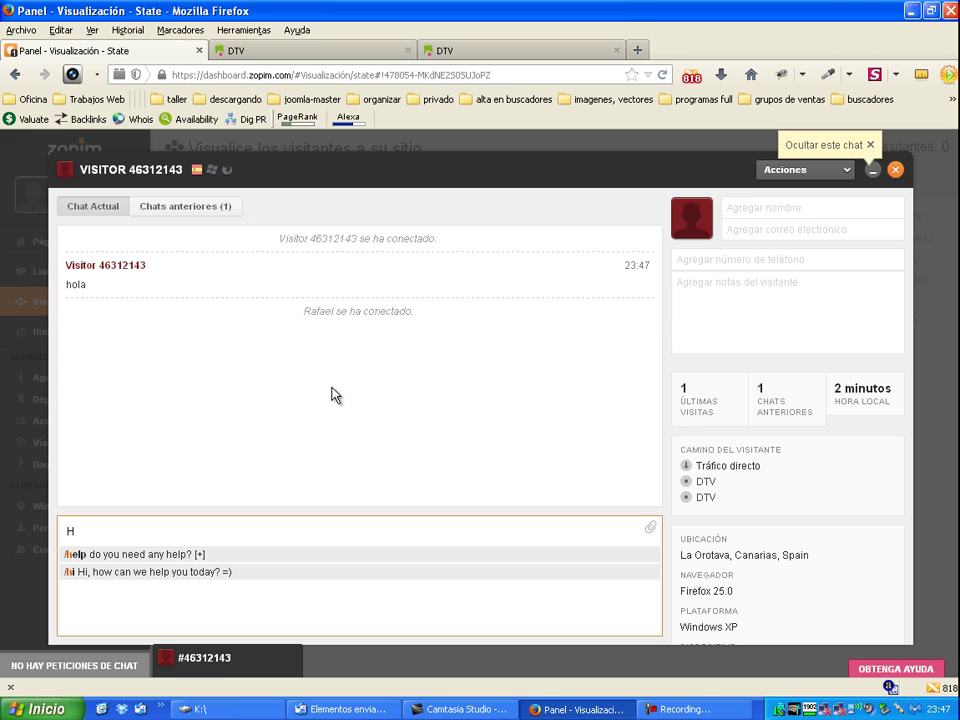
{"action": "type", "text": "ola, pu"}
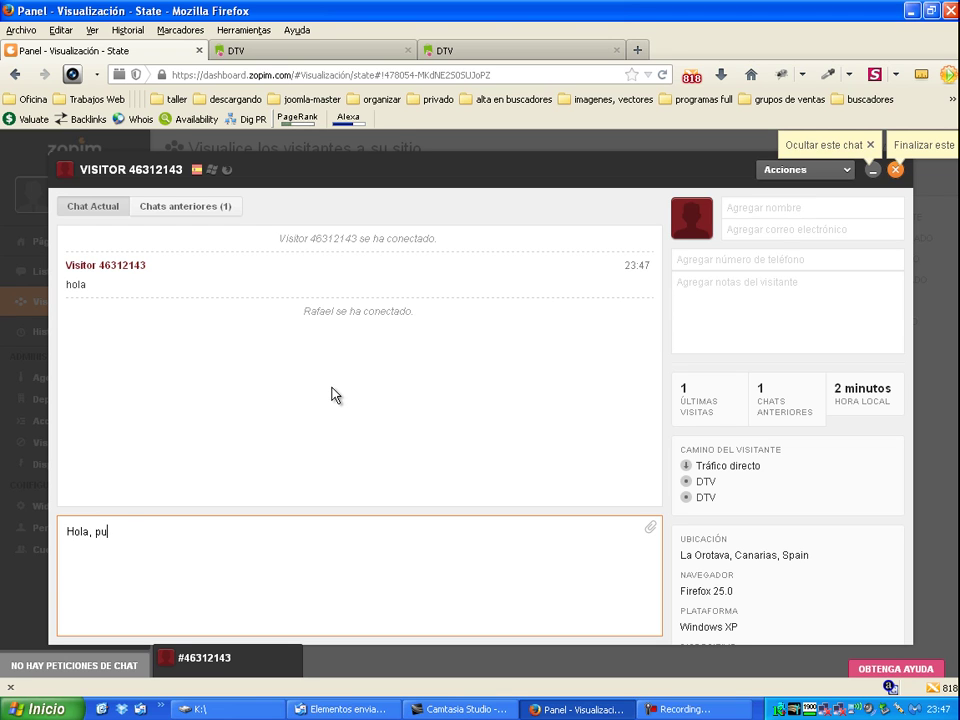
{"action": "type", "text": "edo ay"}
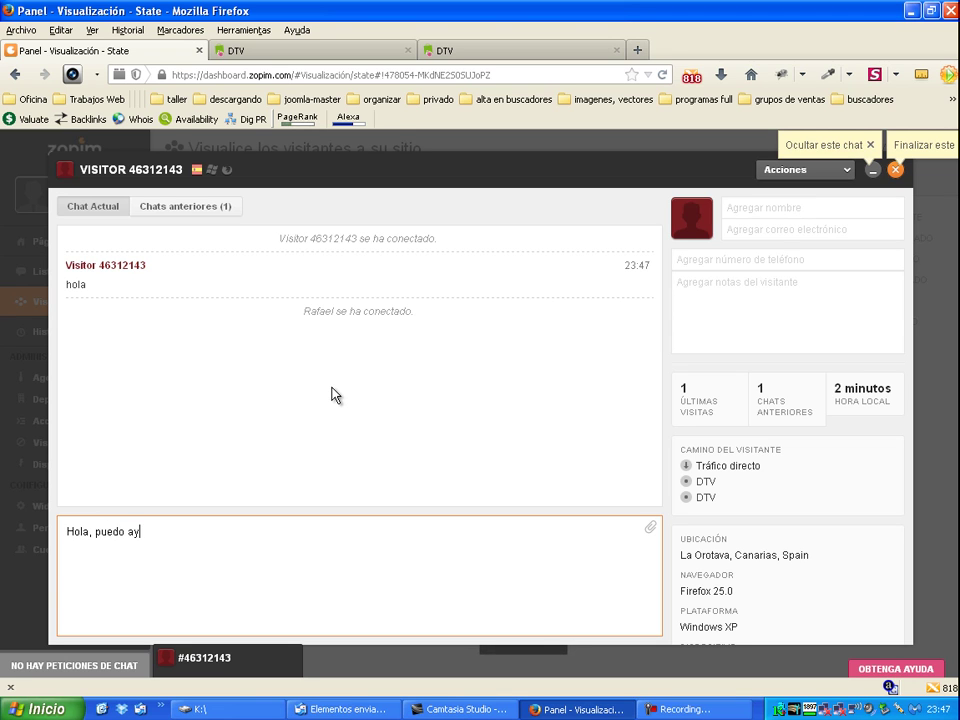
{"action": "type", "text": "udarle en algo ?"}
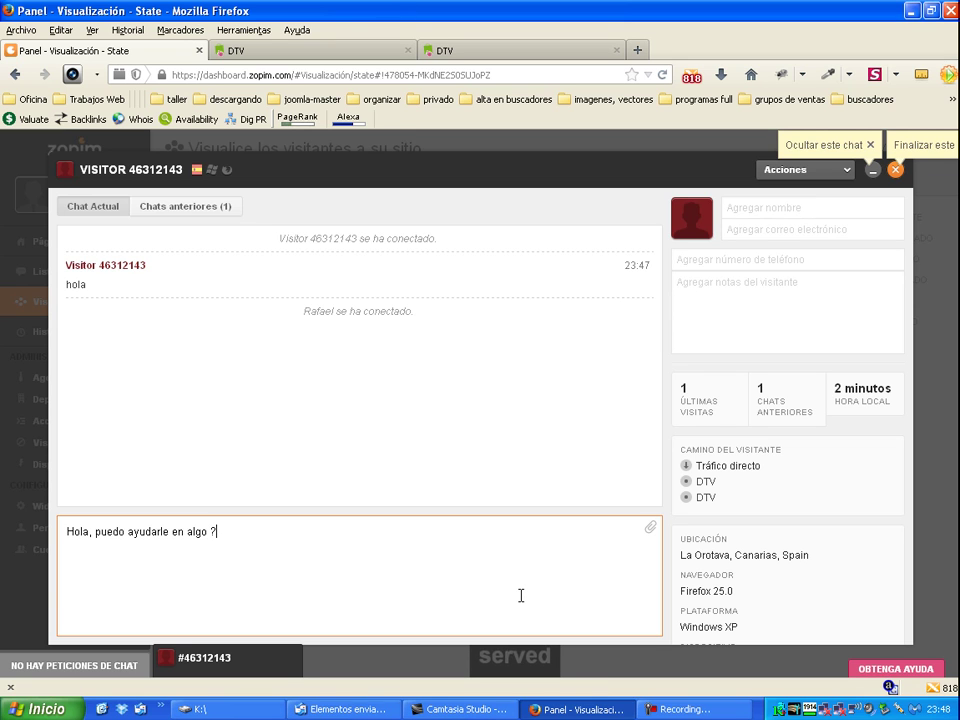
{"action": "key", "text": "Return"}
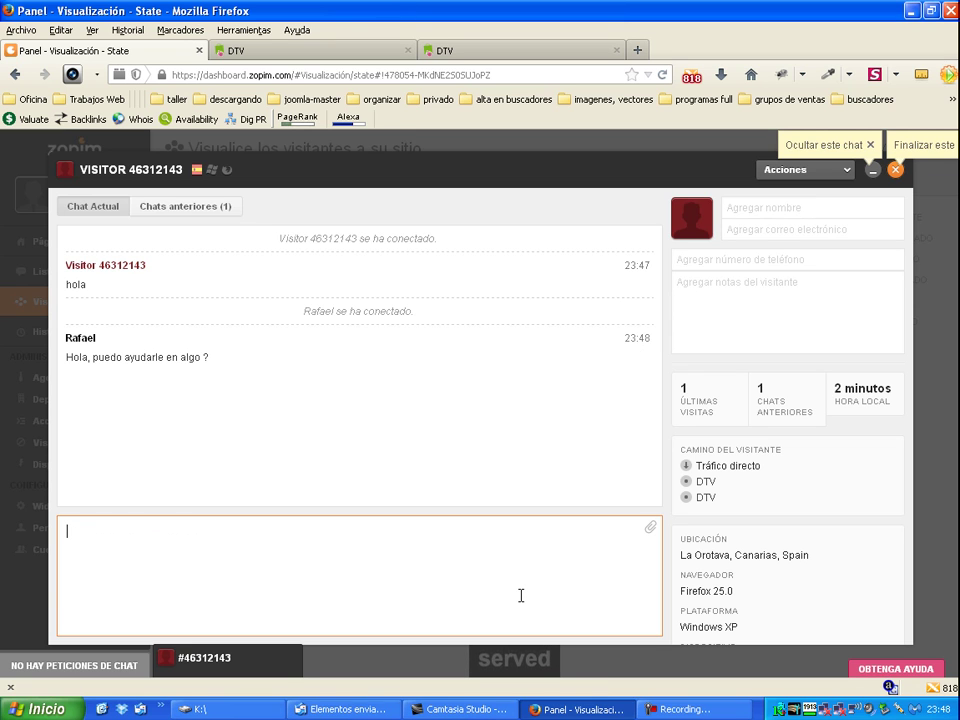
{"action": "left_click", "coordinate": [489, 52]}
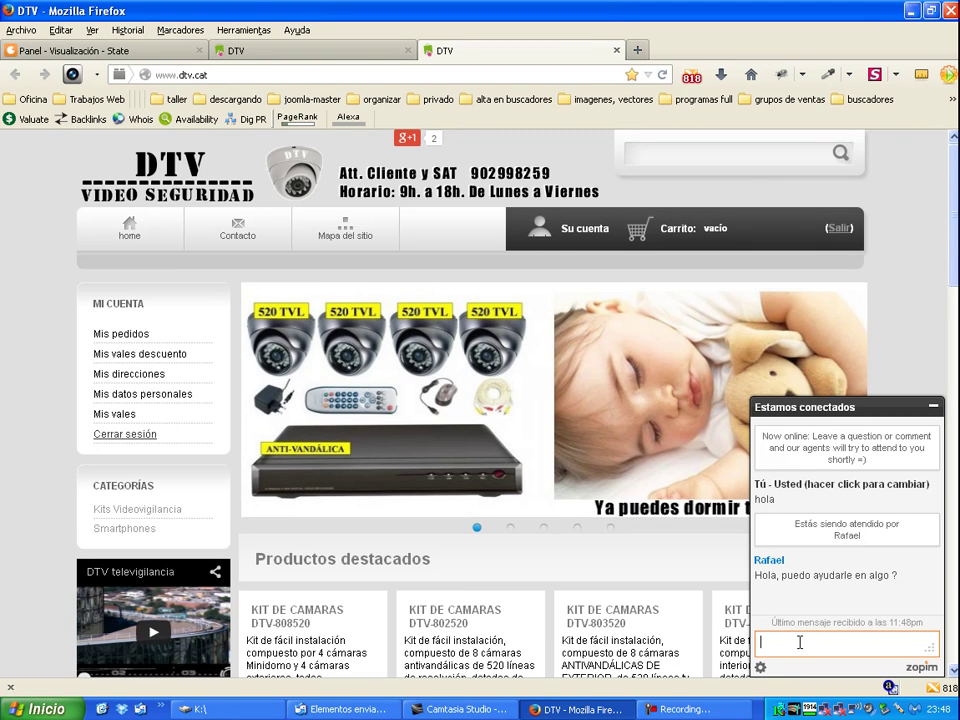
Step: End the chat with visitor 46312143 via Finalizar chat, then show the agent status options
{"action": "left_click", "coordinate": [934, 407]}
{"action": "left_click", "coordinate": [60, 50]}
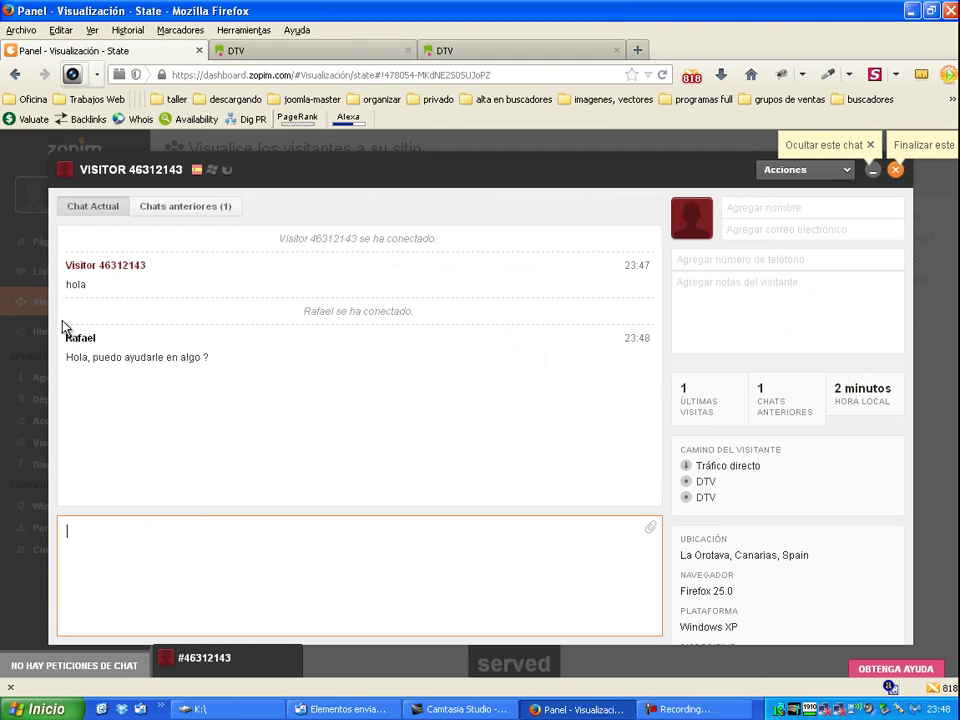
{"action": "left_click", "coordinate": [894, 171]}
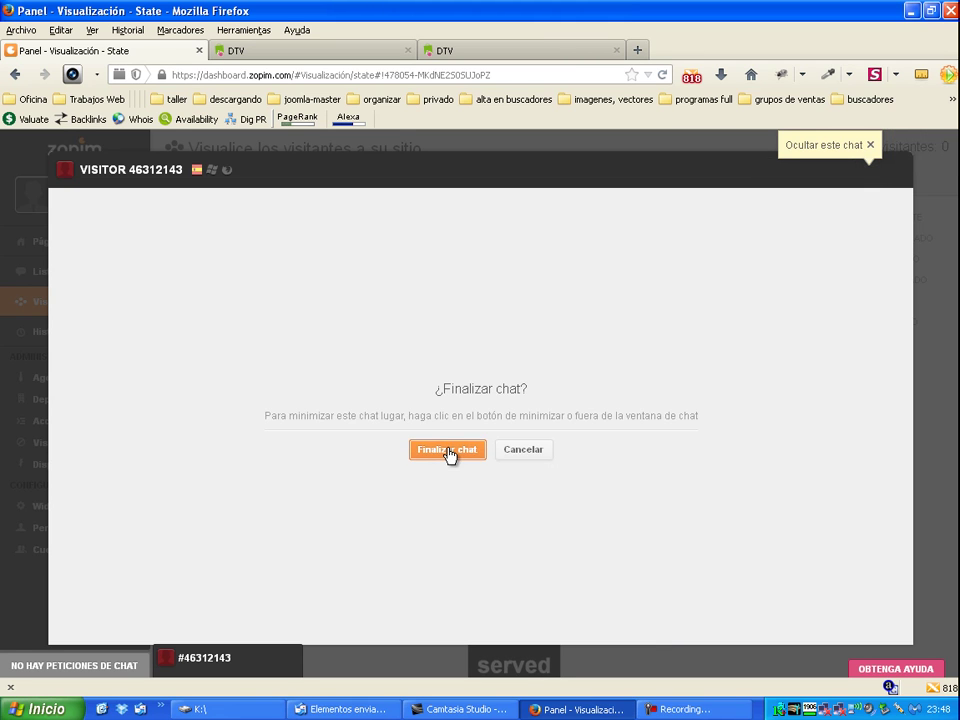
{"action": "left_click", "coordinate": [447, 450]}
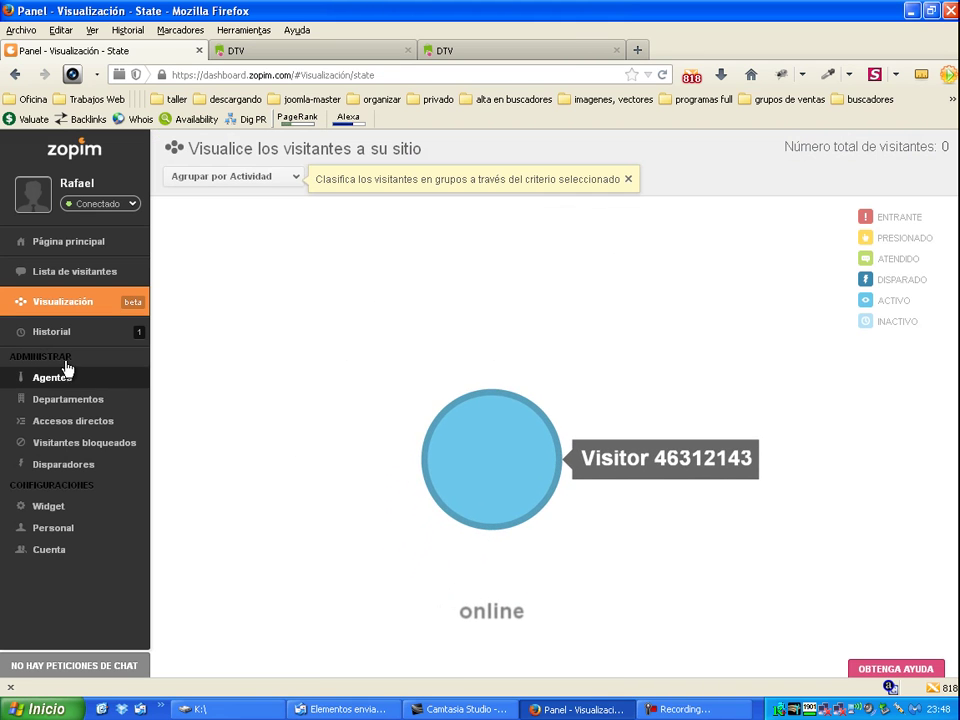
{"action": "left_click", "coordinate": [100, 204]}
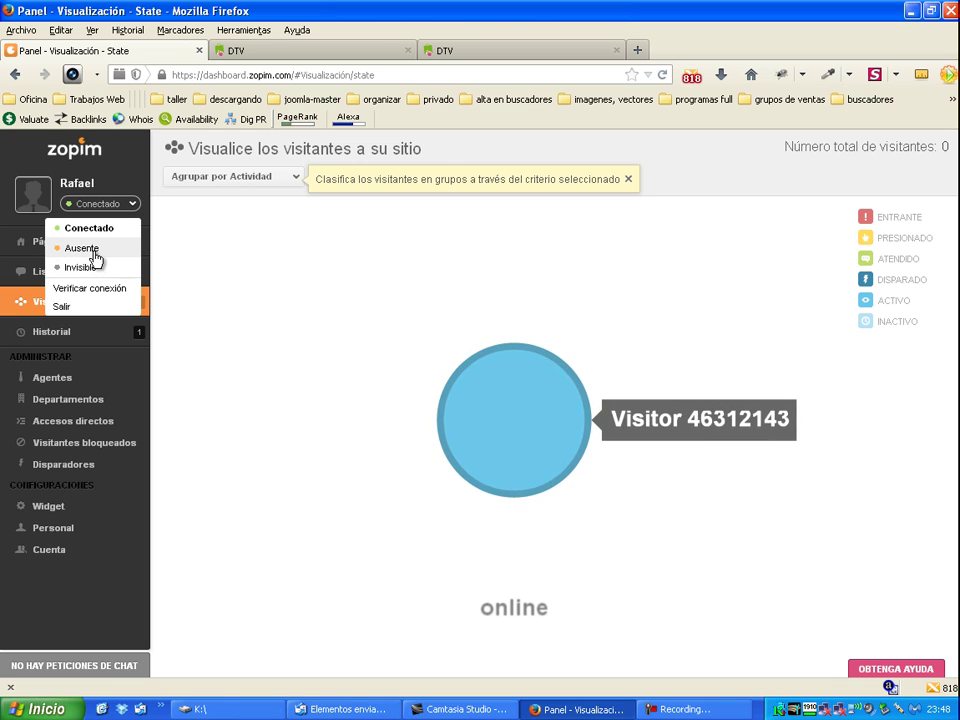
Step: Set the agent to Ausente and check the away status in the DTV widget
{"action": "left_click", "coordinate": [95, 258]}
{"action": "left_click", "coordinate": [320, 52]}
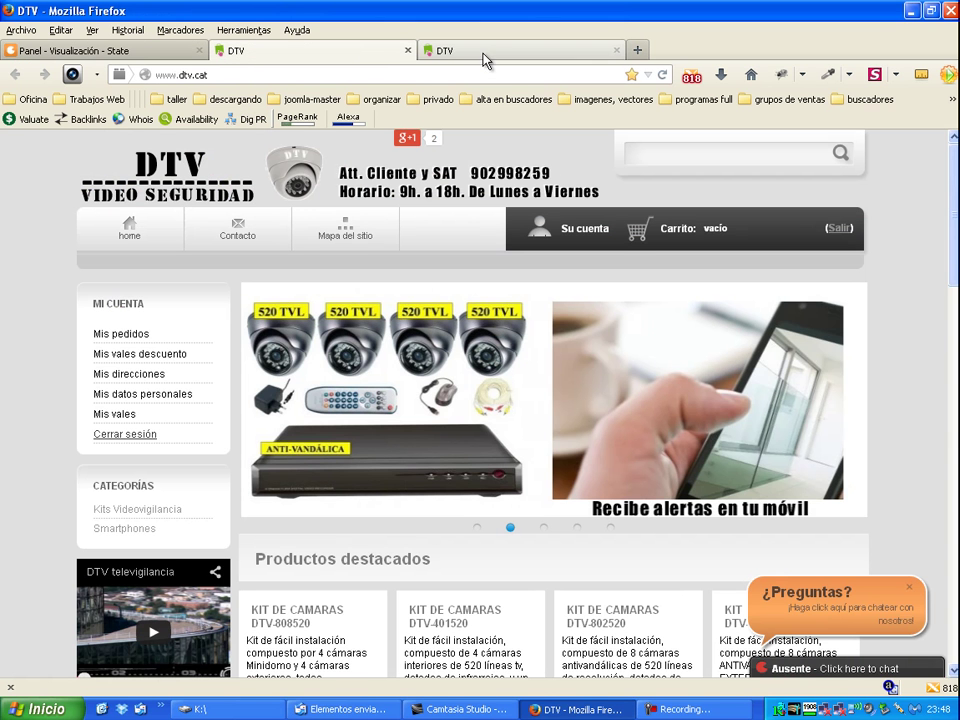
{"action": "left_click", "coordinate": [857, 668]}
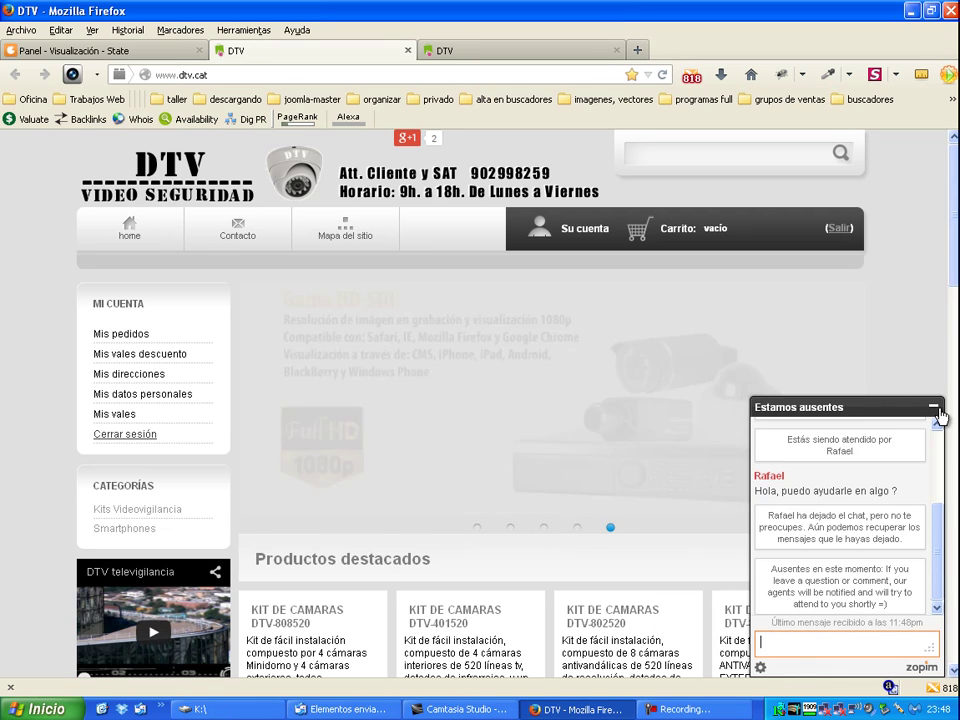
{"action": "left_click", "coordinate": [935, 407]}
{"action": "left_click", "coordinate": [90, 50]}
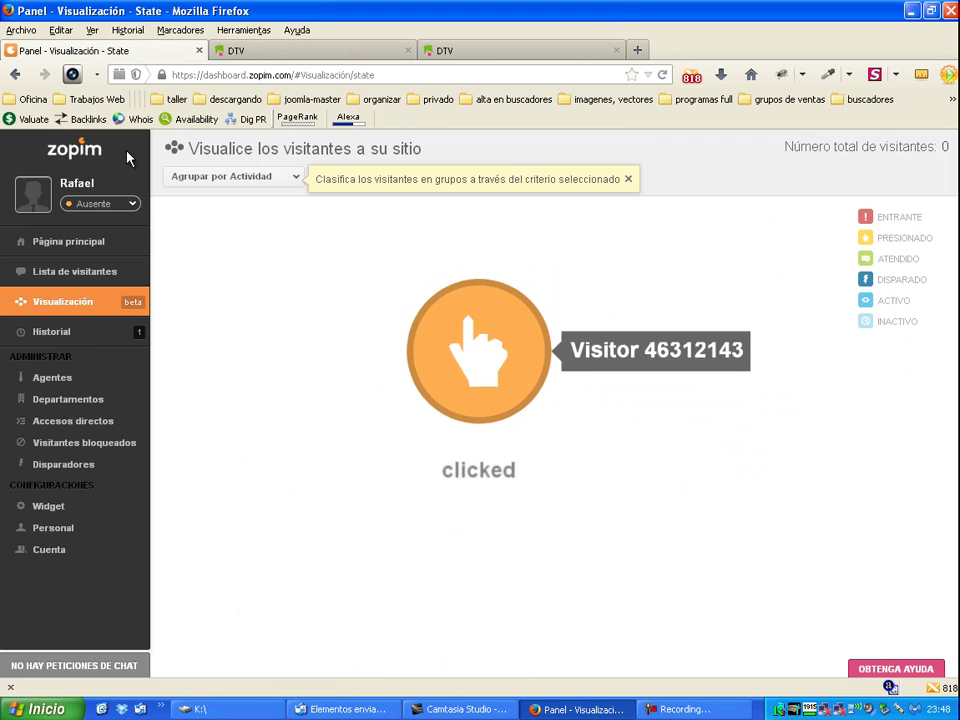
Step: Set the agent to Invisible and open the DTV widget's offline message form
{"action": "left_click", "coordinate": [136, 205]}
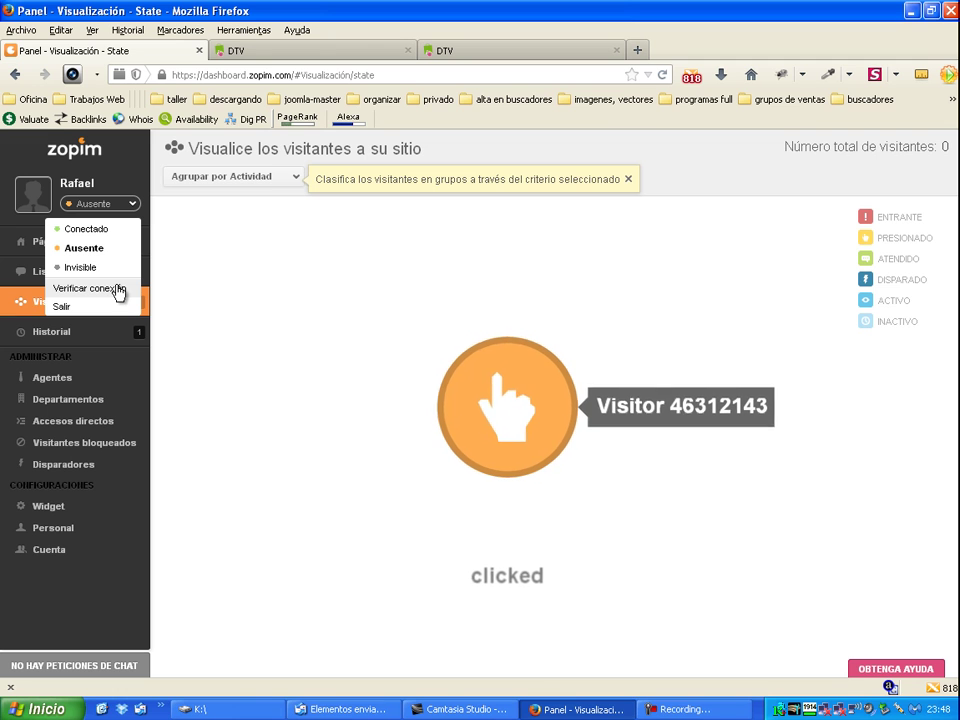
{"action": "left_click", "coordinate": [110, 268]}
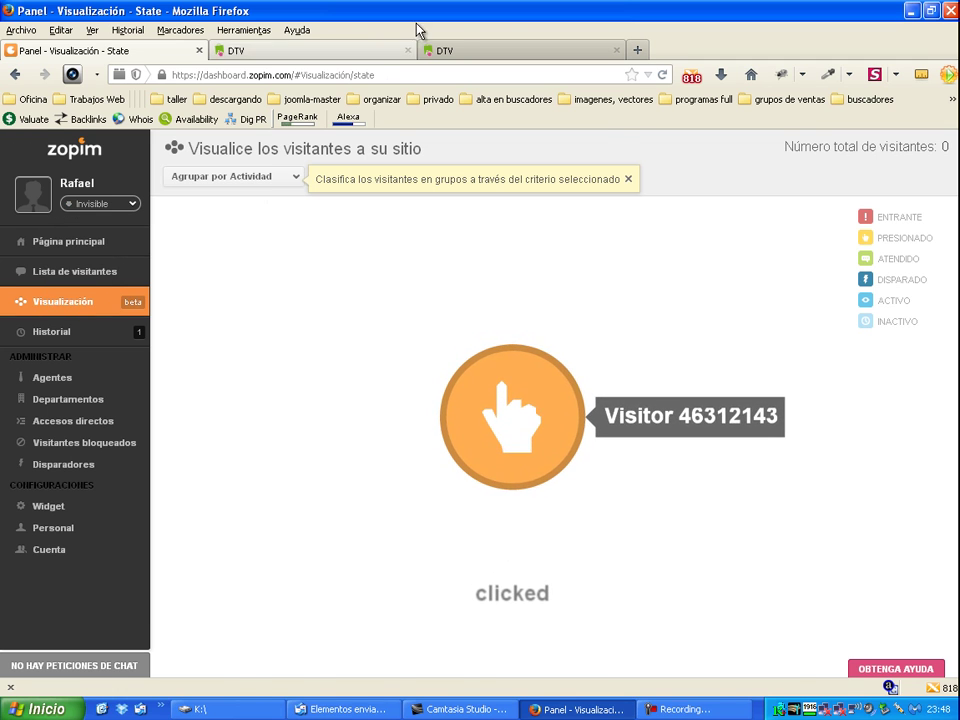
{"action": "left_click", "coordinate": [476, 58]}
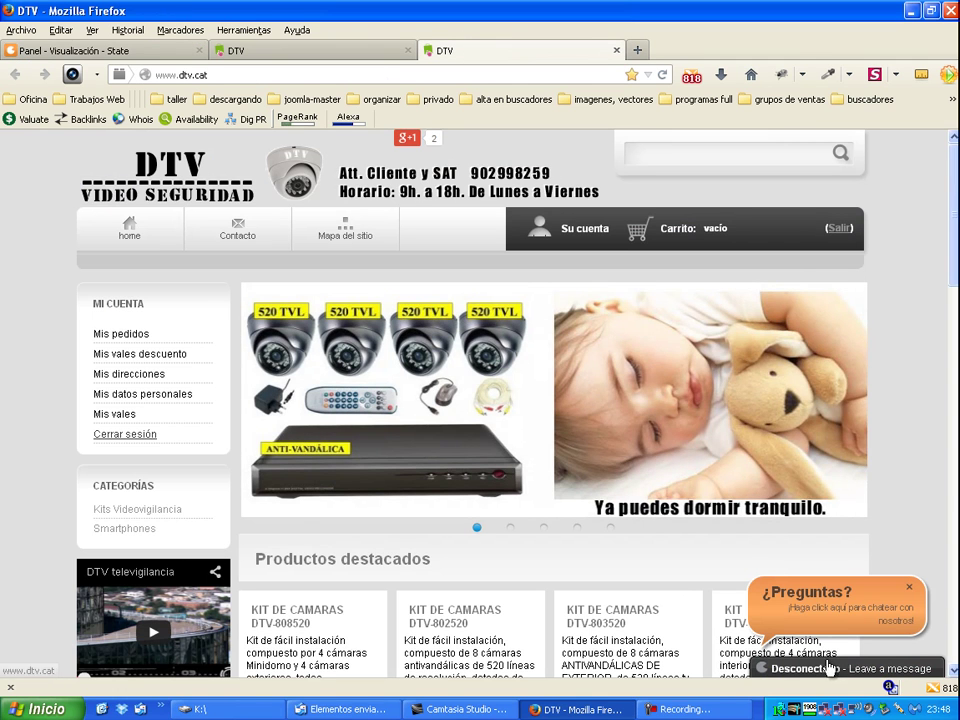
{"action": "left_click", "coordinate": [835, 673]}
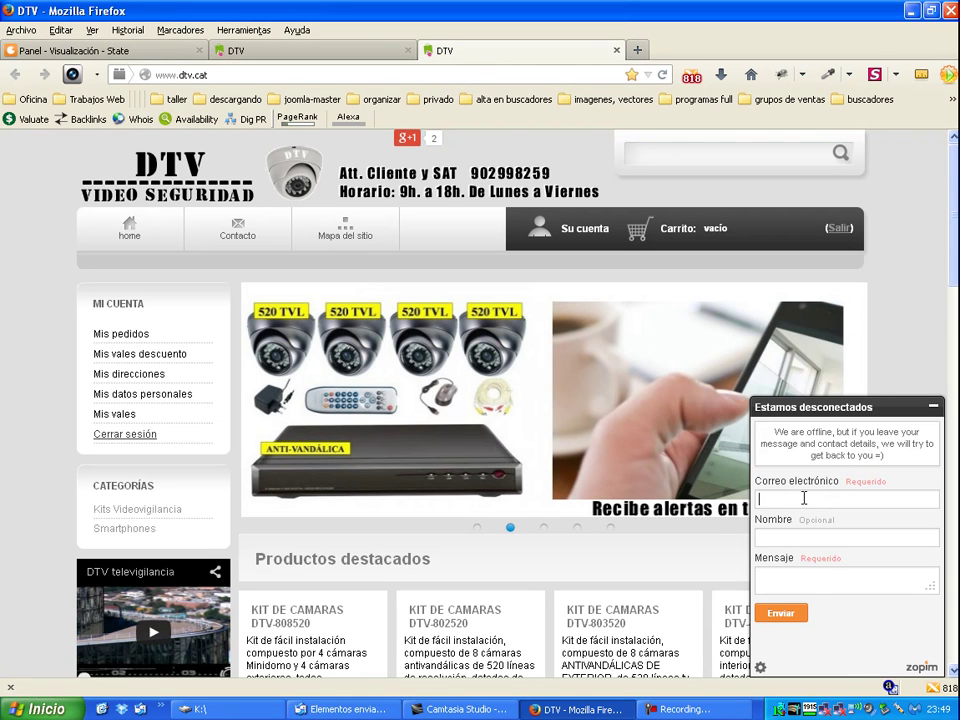
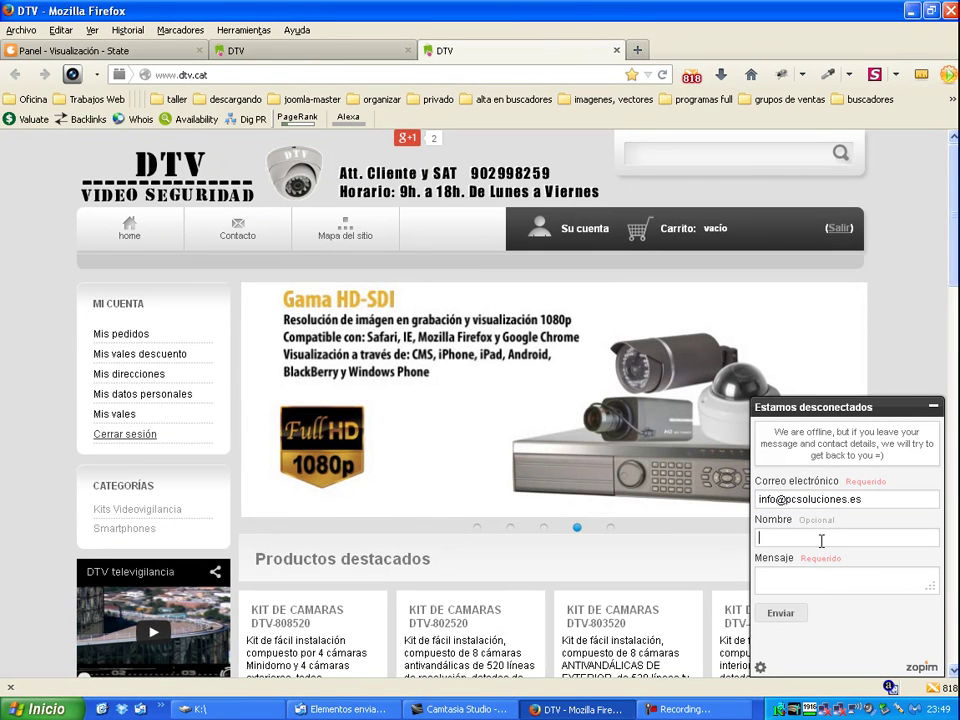
Step: Submit the offline message 'prueba ofline' with a contact e-mail and name, then return to the dashboard
{"action": "type", "text": "Fer"}
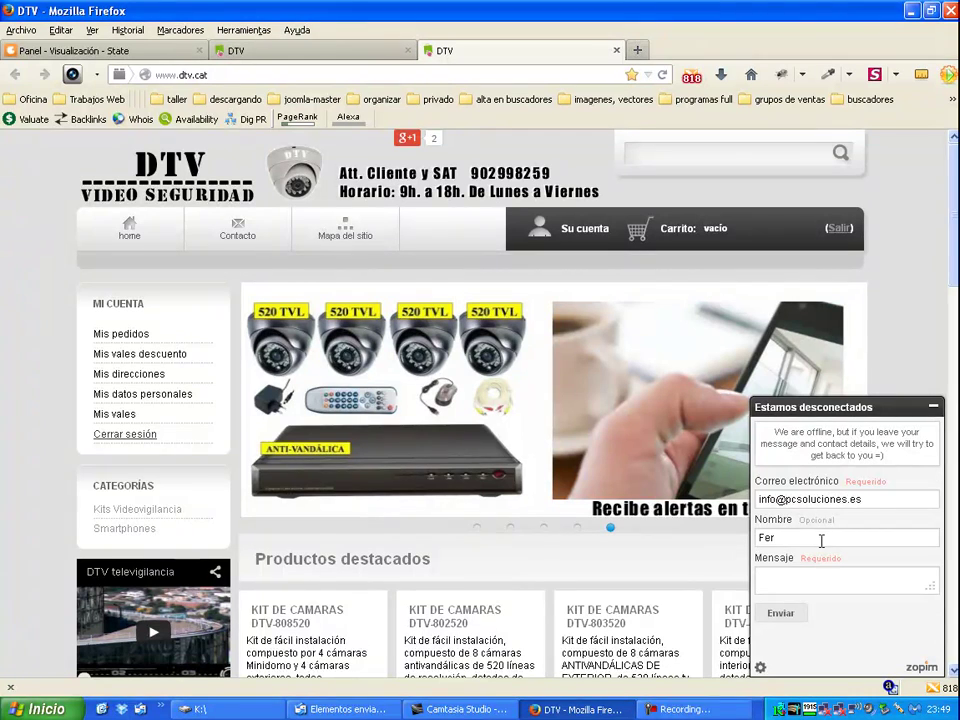
{"action": "type", "text": "prueb"}
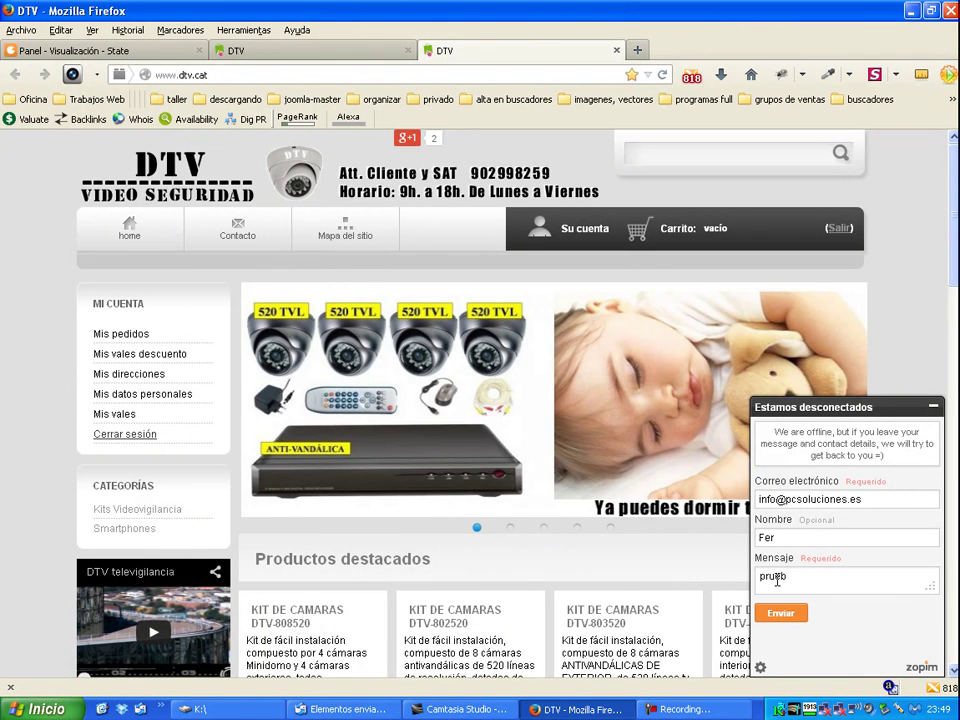
{"action": "type", "text": "a ofline"}
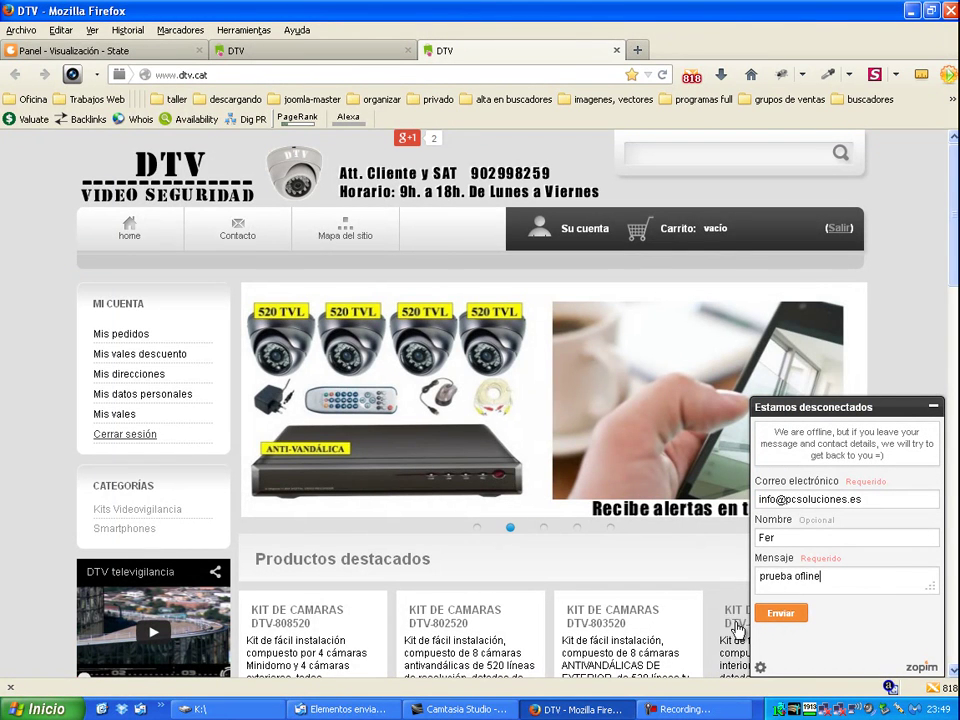
{"action": "left_click", "coordinate": [772, 614]}
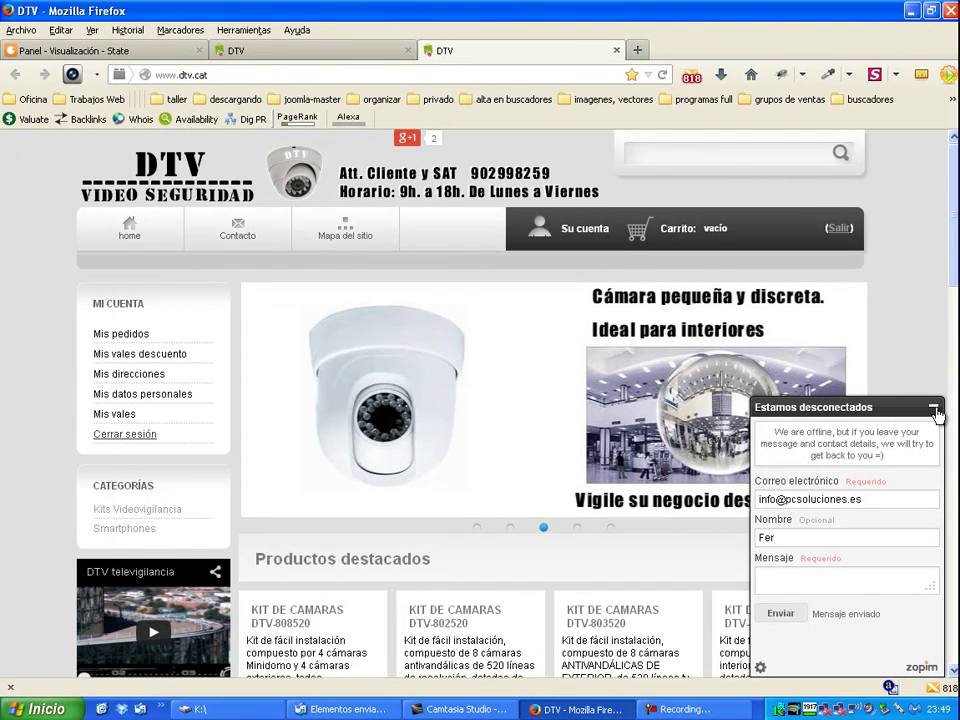
{"action": "left_click", "coordinate": [934, 406]}
{"action": "left_click", "coordinate": [50, 47]}
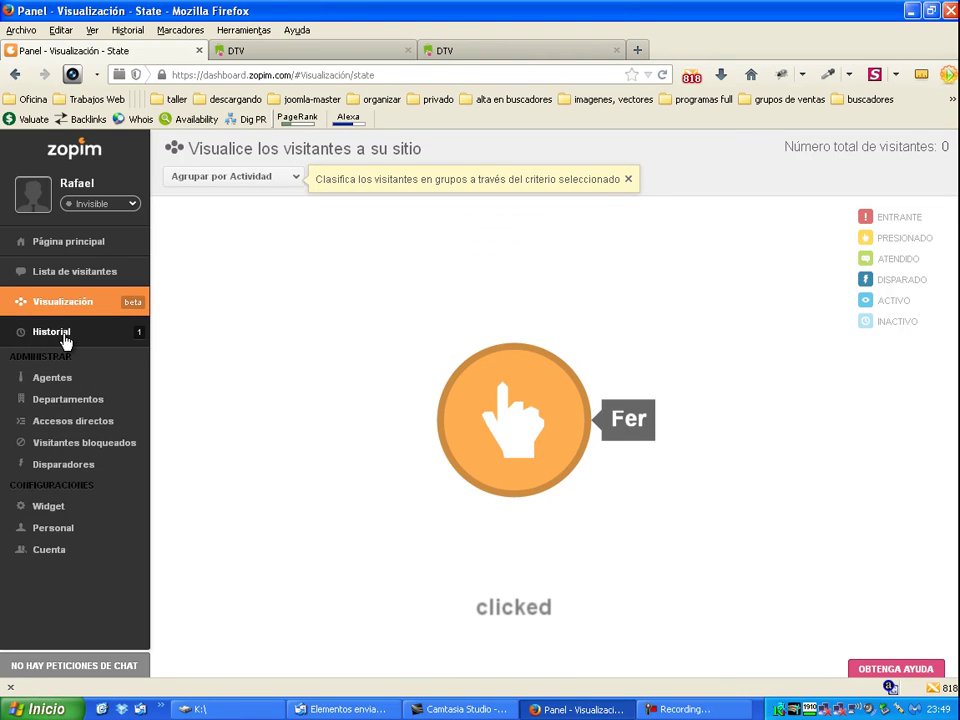
Step: Open the FER transcript in Historial and start an e-mail to the sender's address
{"action": "left_click", "coordinate": [68, 331]}
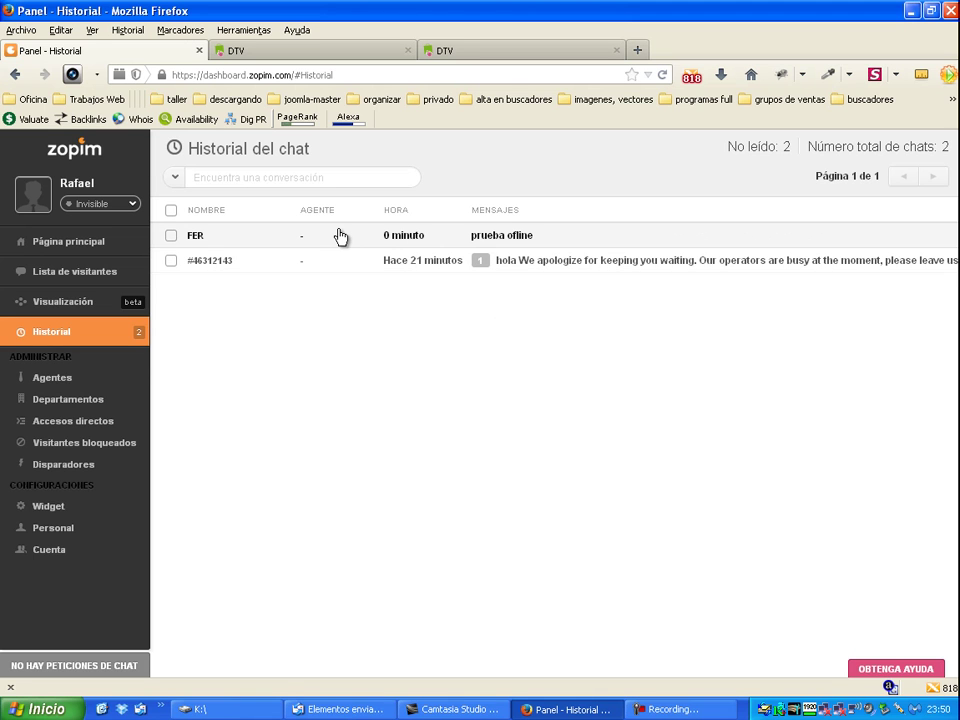
{"action": "left_click", "coordinate": [246, 238]}
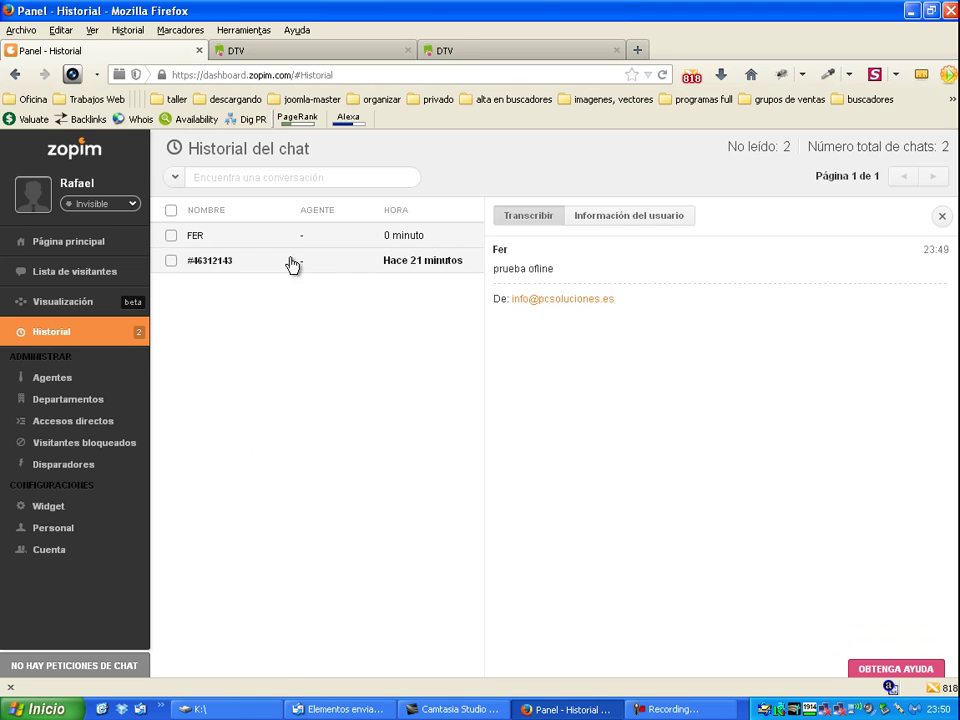
{"action": "left_click", "coordinate": [540, 307]}
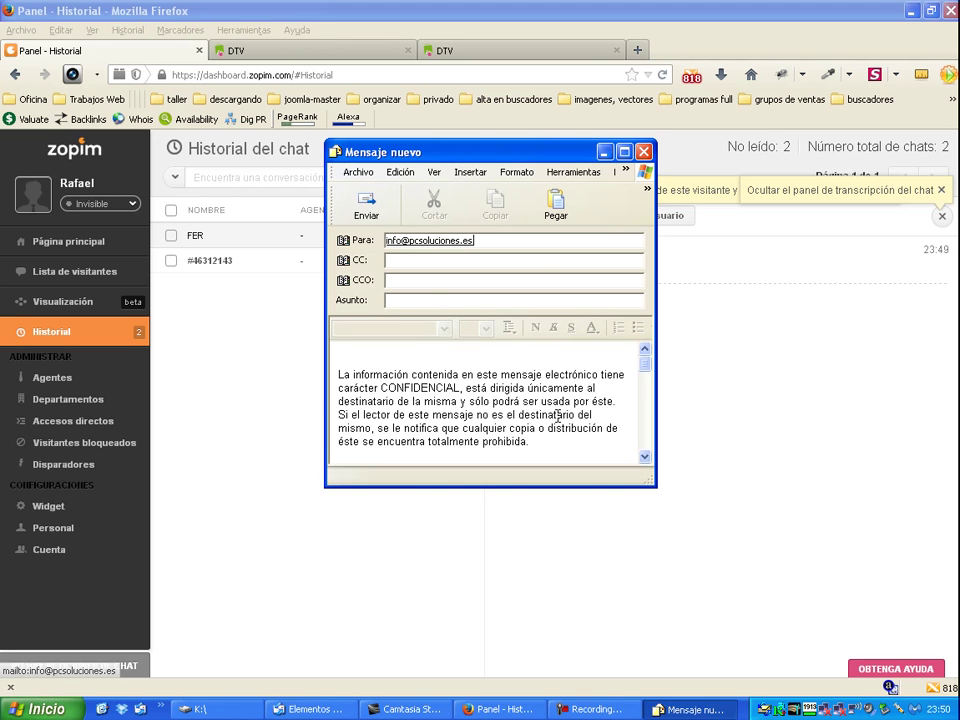
Step: Close the new Outlook Express message to the offline visitor unsent, returning to the prueba ofline transcript
{"action": "left_click", "coordinate": [437, 296]}
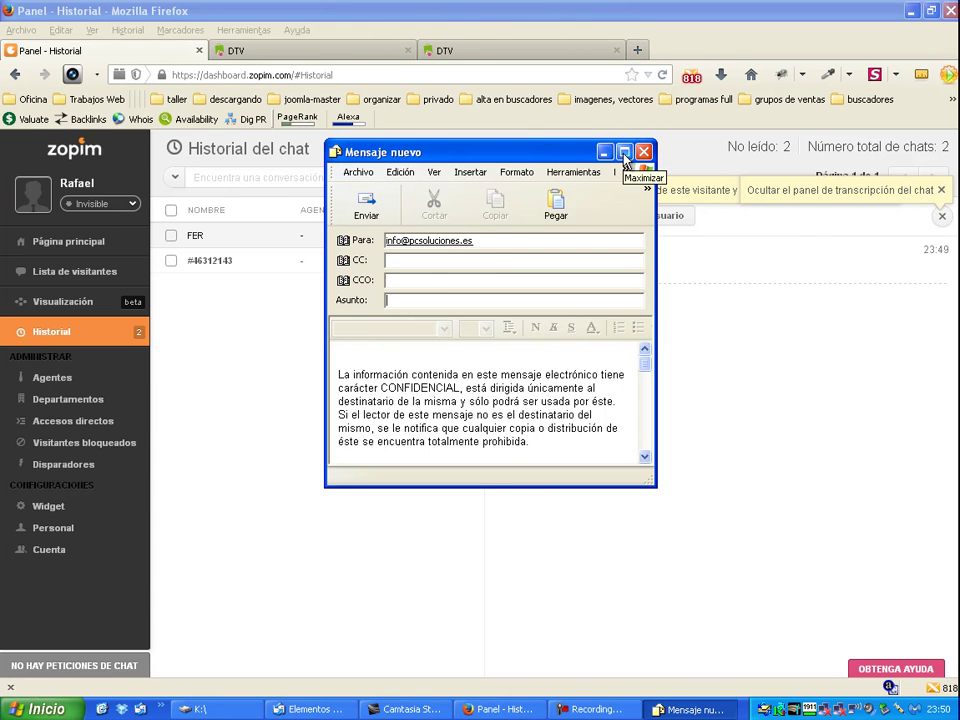
{"action": "left_click", "coordinate": [624, 153]}
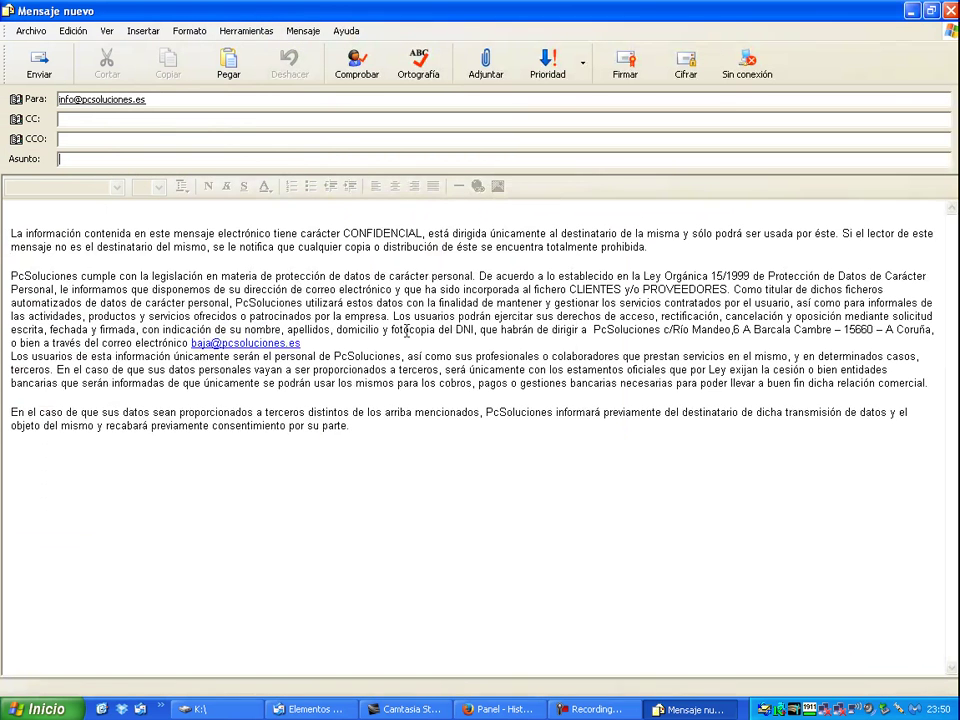
{"action": "left_click", "coordinate": [950, 10]}
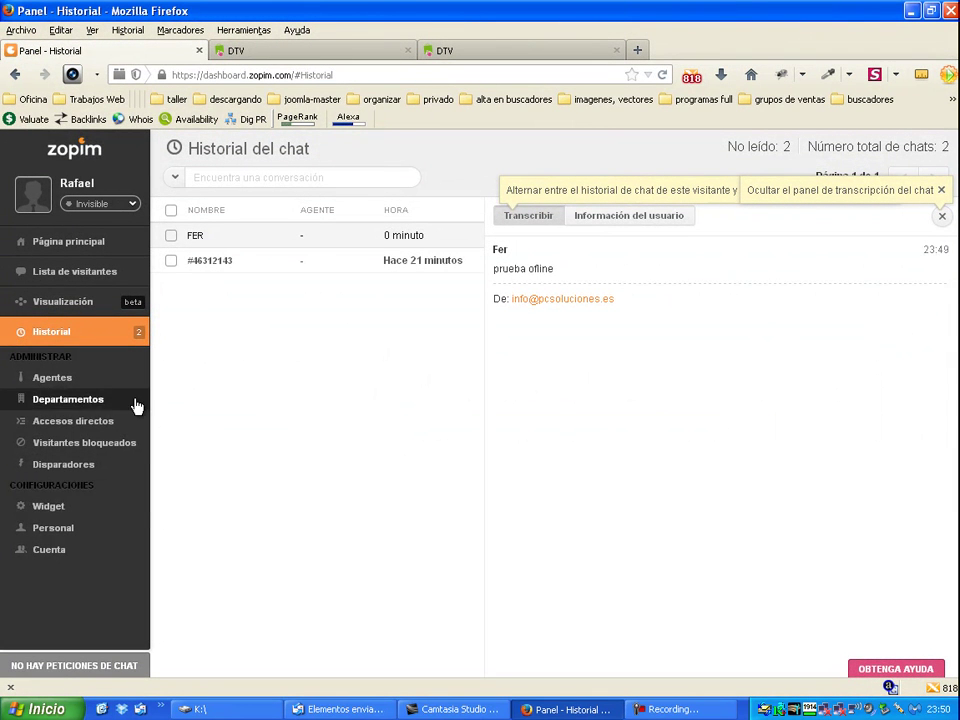
Step: Open the widget setup page, select all of the Zopim Live Chat embed script, then deselect it
{"action": "left_click", "coordinate": [57, 514]}
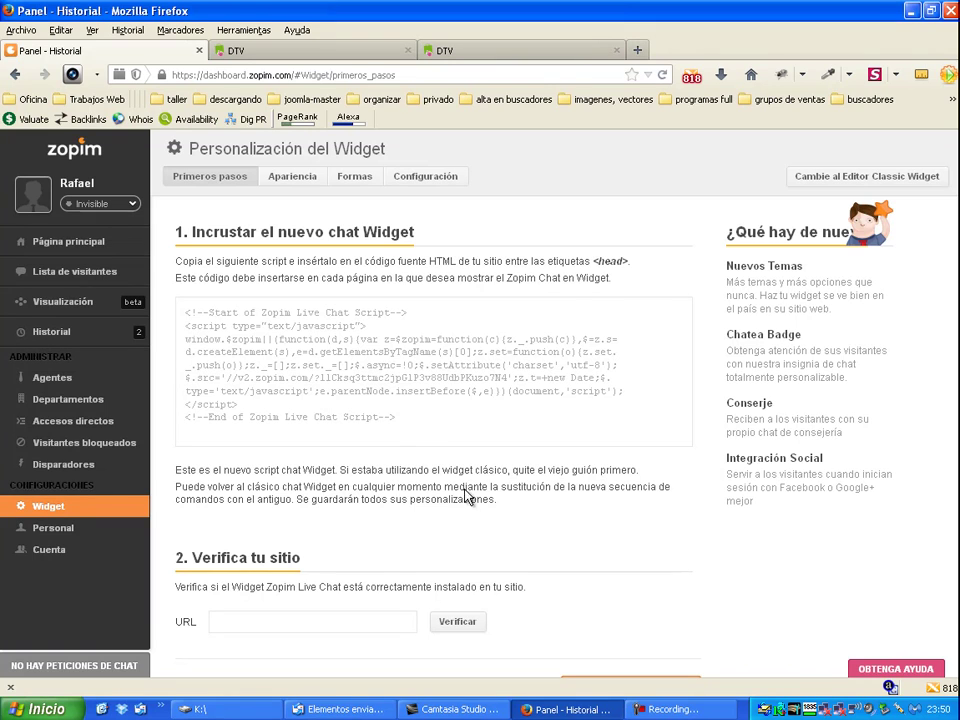
{"action": "left_click_drag", "start_coordinate": [507, 379], "coordinate": [320, 379]}
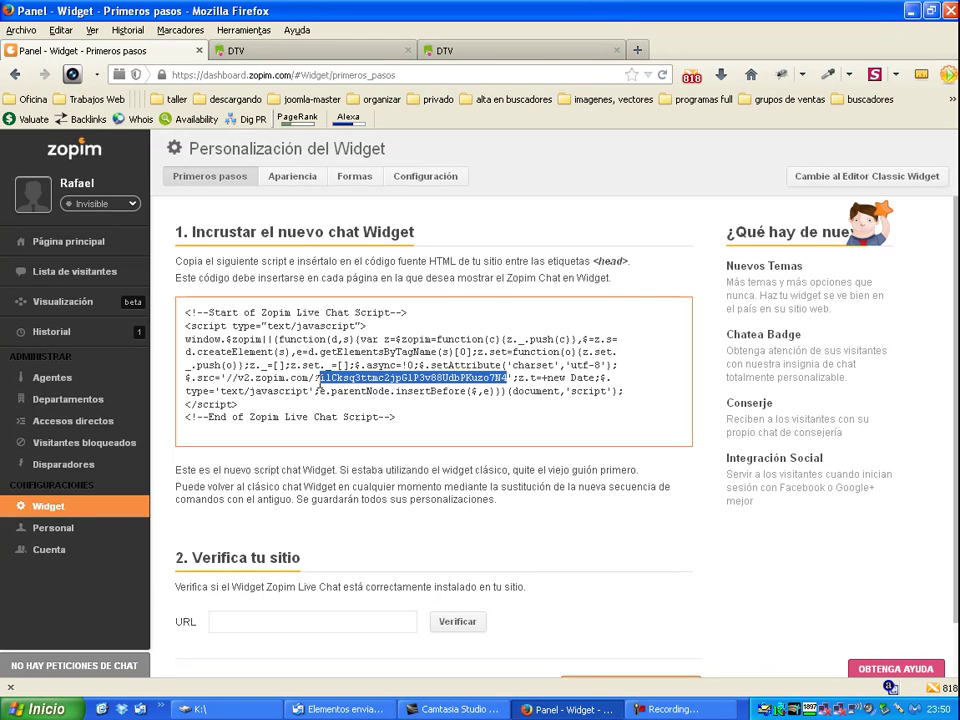
{"action": "key", "text": "ctrl+a"}
{"action": "scroll", "coordinate": [681, 555], "scroll_direction": "down", "scroll_amount": 1}
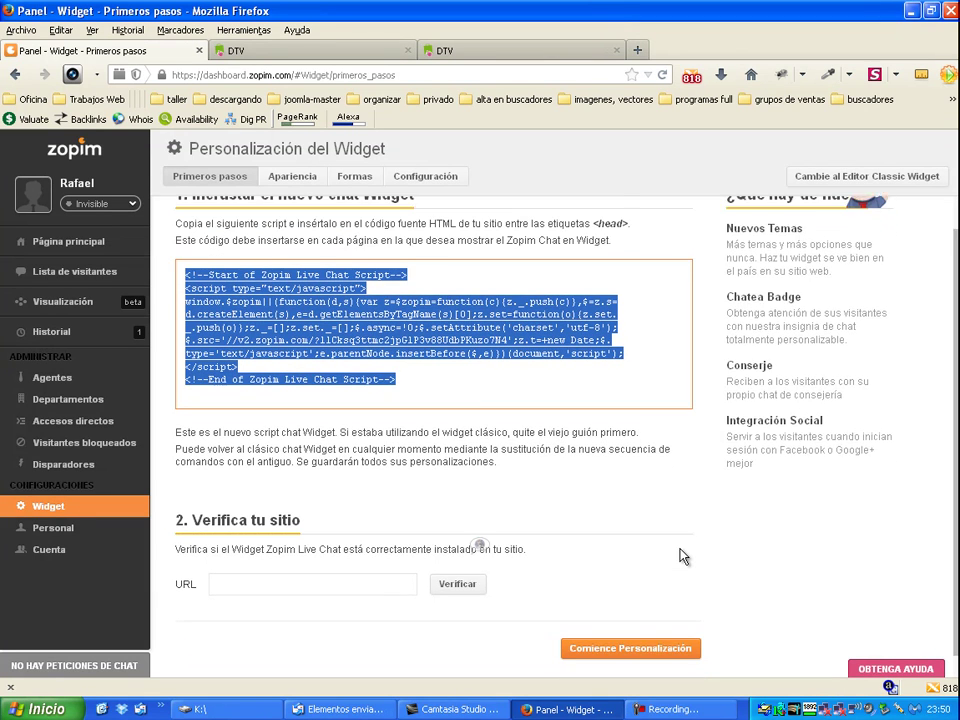
{"action": "left_click", "coordinate": [675, 558]}
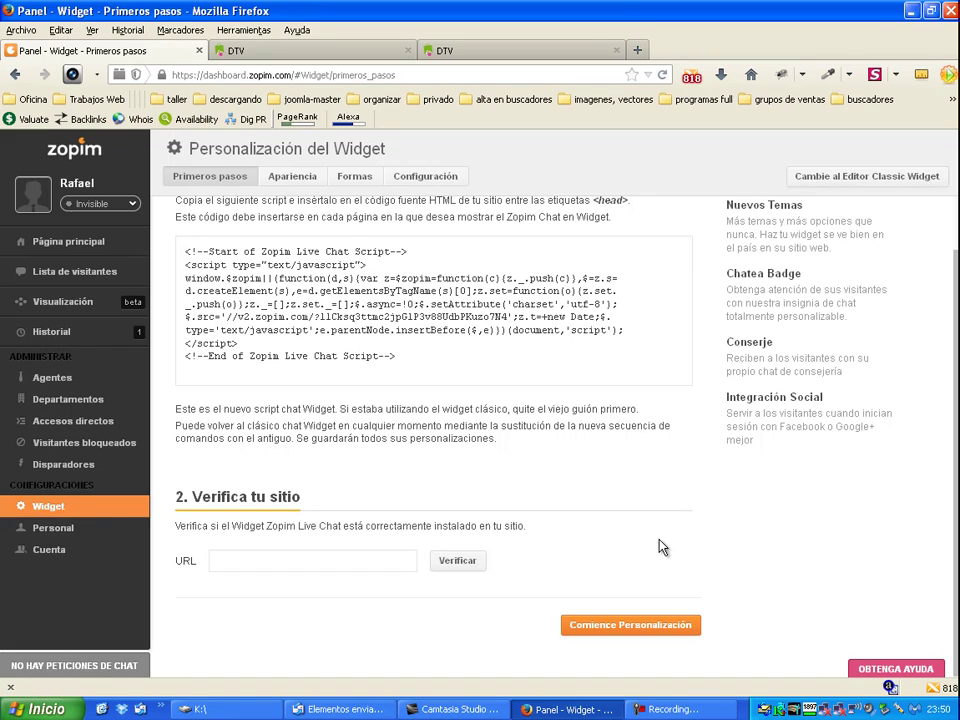
Step: Open Personal > Perfil and go through the first name, surname, display name and motto fields
{"action": "left_click", "coordinate": [70, 530]}
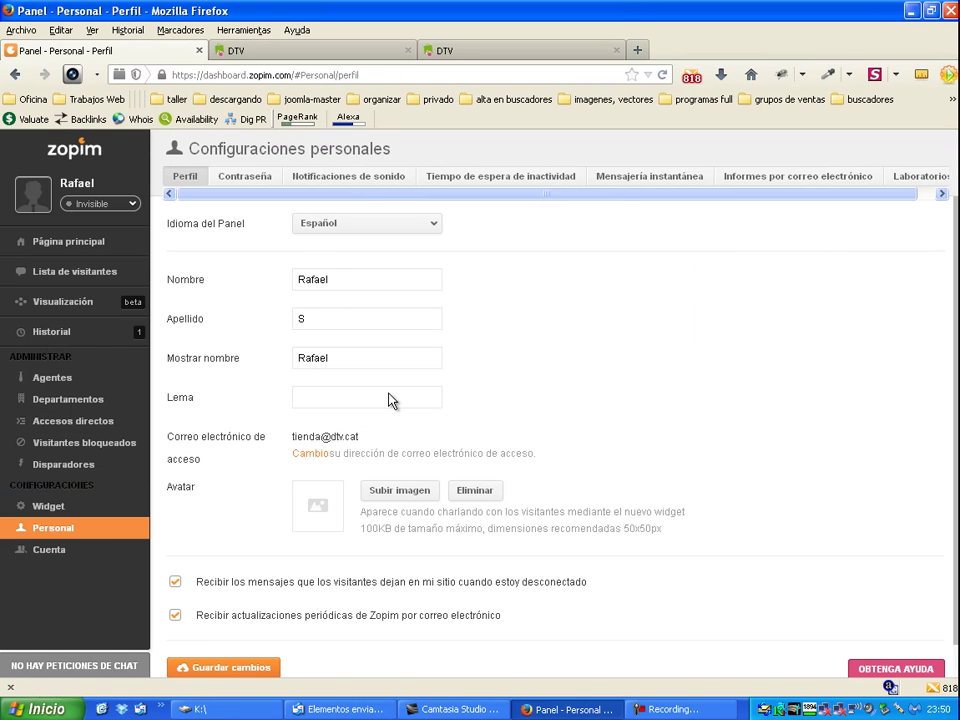
{"action": "left_click_drag", "start_coordinate": [343, 283], "coordinate": [272, 283]}
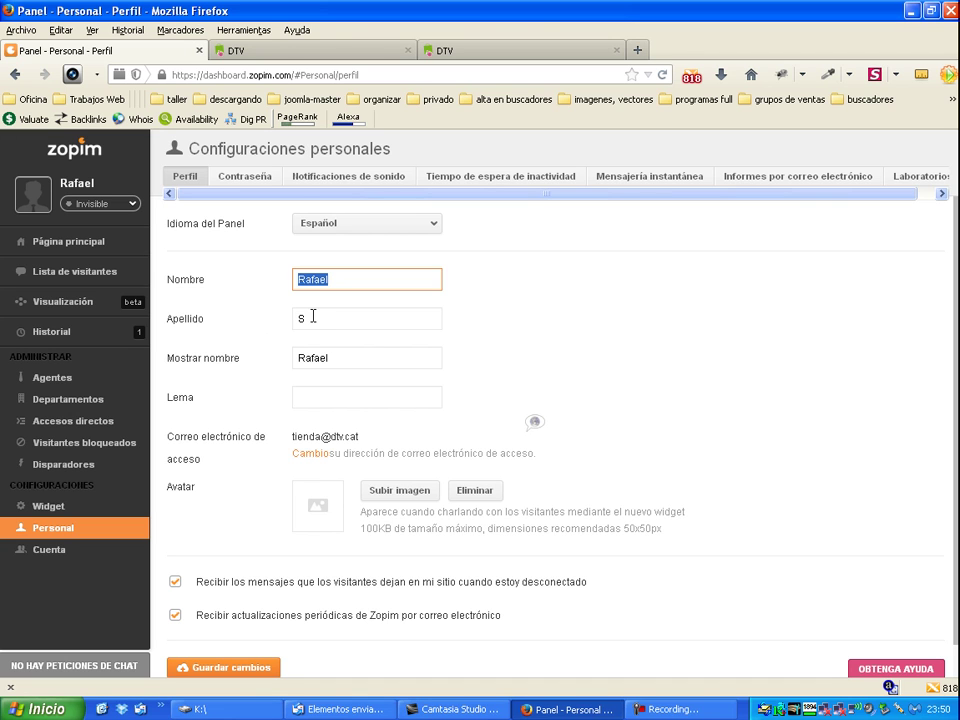
{"action": "left_click_drag", "start_coordinate": [313, 316], "coordinate": [268, 317]}
{"action": "left_click", "coordinate": [324, 319]}
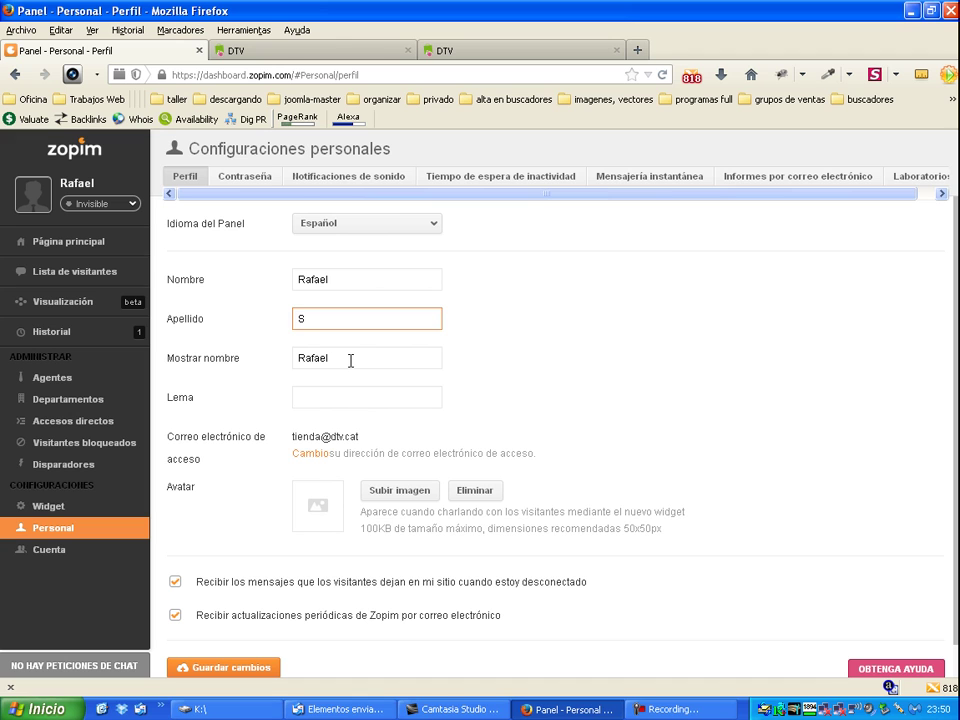
{"action": "left_click", "coordinate": [350, 361]}
{"action": "left_click", "coordinate": [341, 399]}
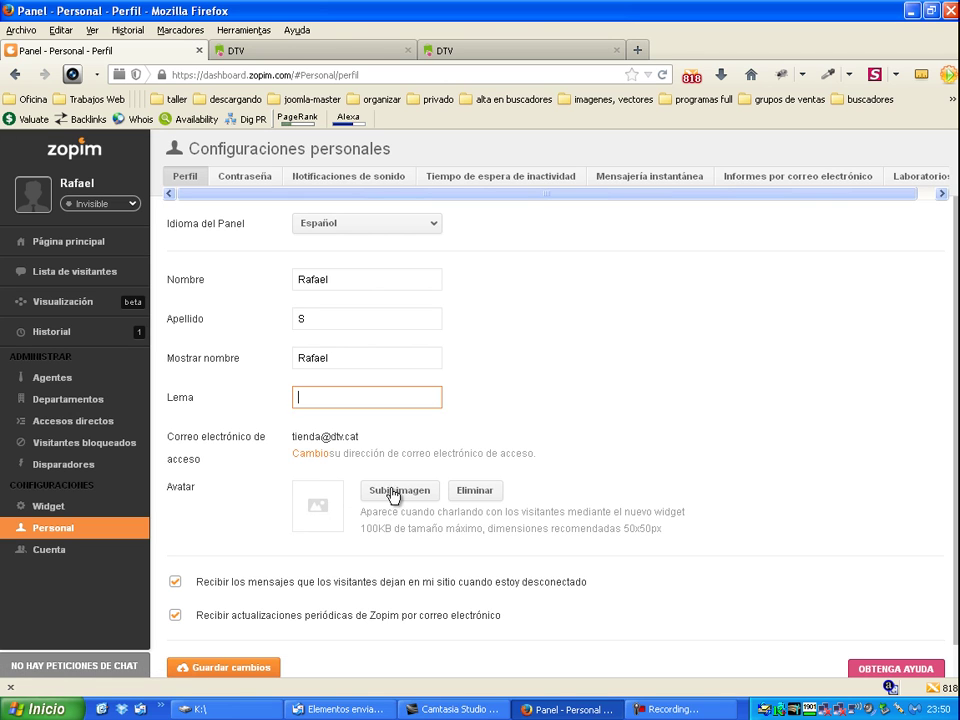
Step: Leave the motto blank and save the profile, confirmed as Perfil actualizado
{"action": "left_click", "coordinate": [783, 471]}
{"action": "scroll", "coordinate": [780, 474], "scroll_direction": "down", "scroll_amount": 1}
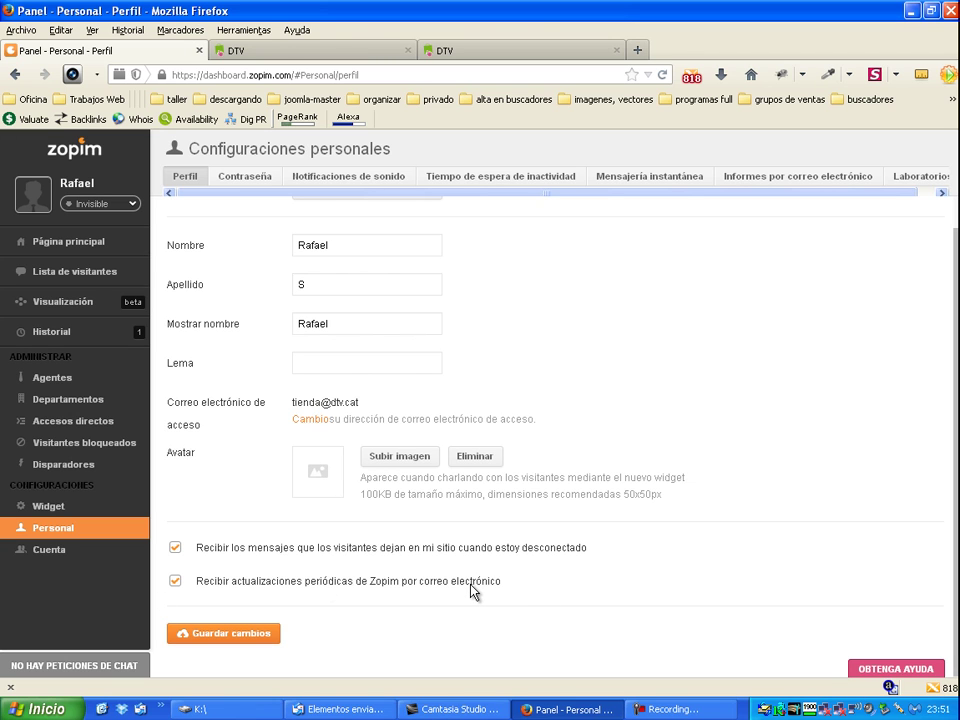
{"action": "left_click", "coordinate": [236, 636]}
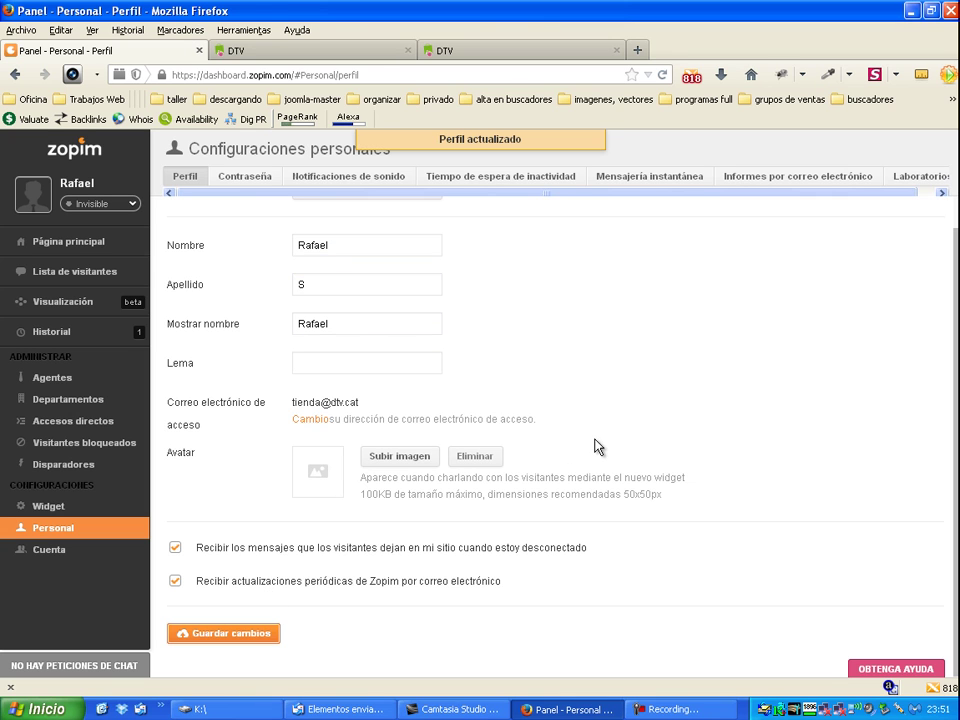
{"action": "left_click", "coordinate": [248, 179]}
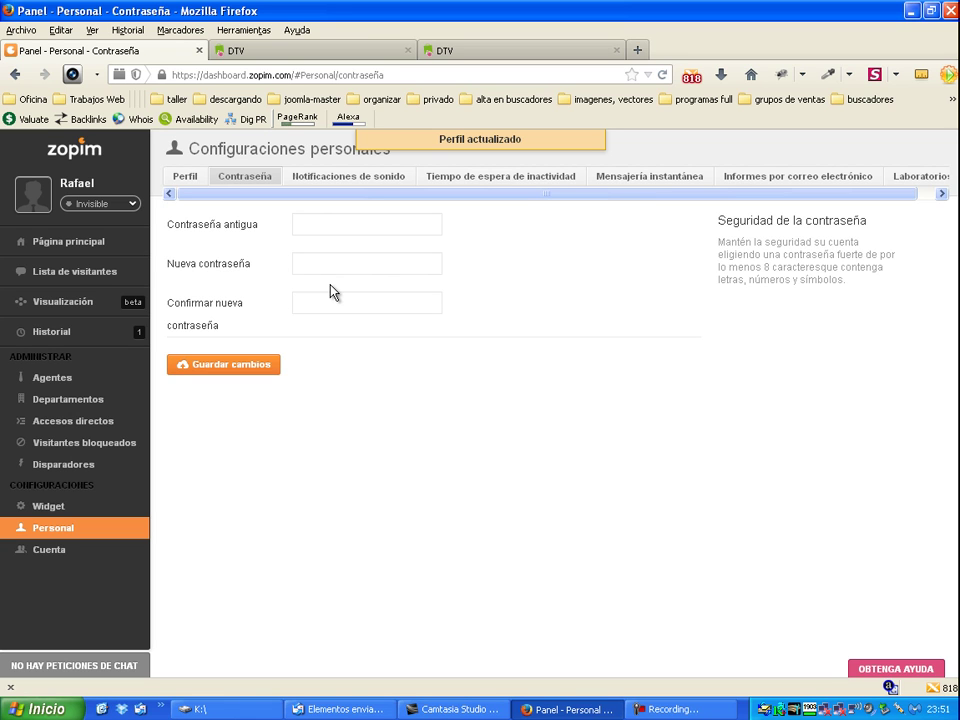
Step: Go through the old, new and confirm password fields without entering any password
{"action": "left_click", "coordinate": [341, 222]}
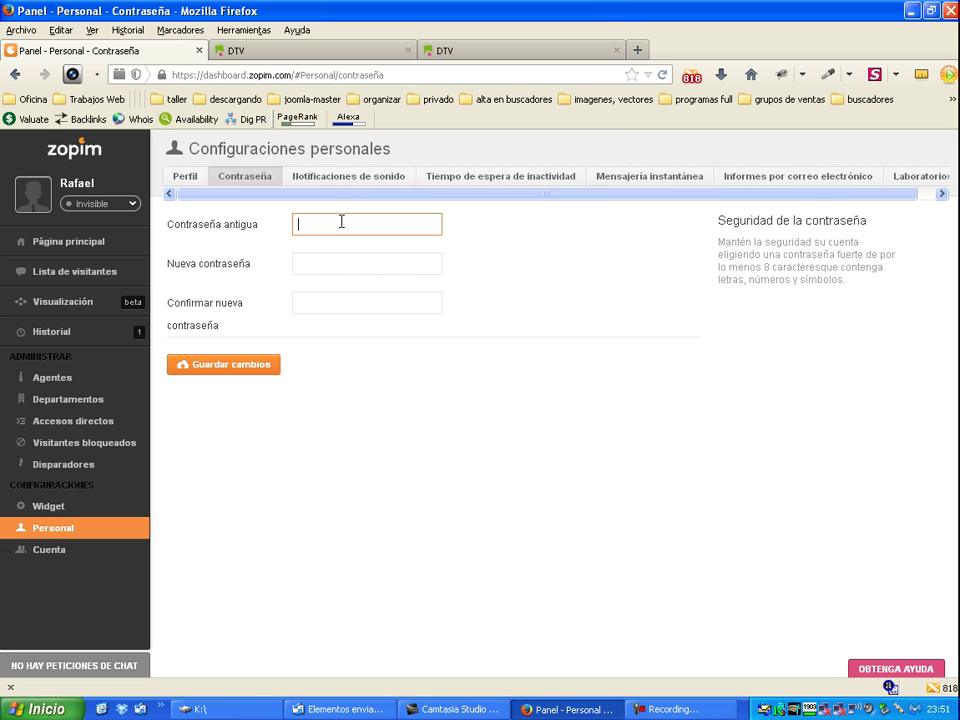
{"action": "left_click", "coordinate": [324, 264]}
{"action": "left_click", "coordinate": [336, 301]}
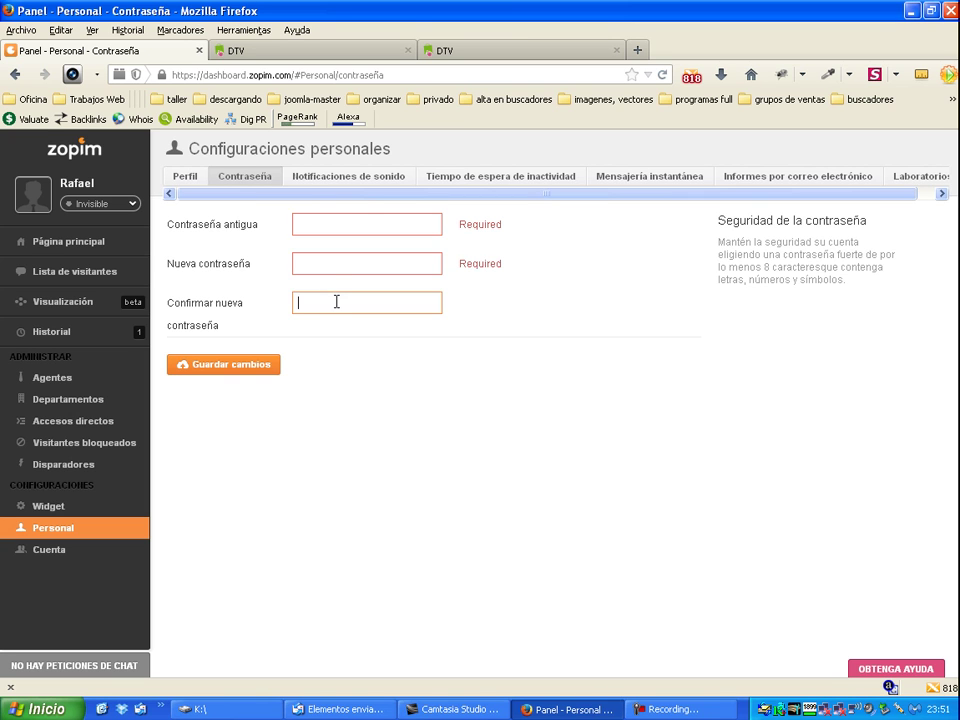
{"action": "left_click", "coordinate": [366, 180]}
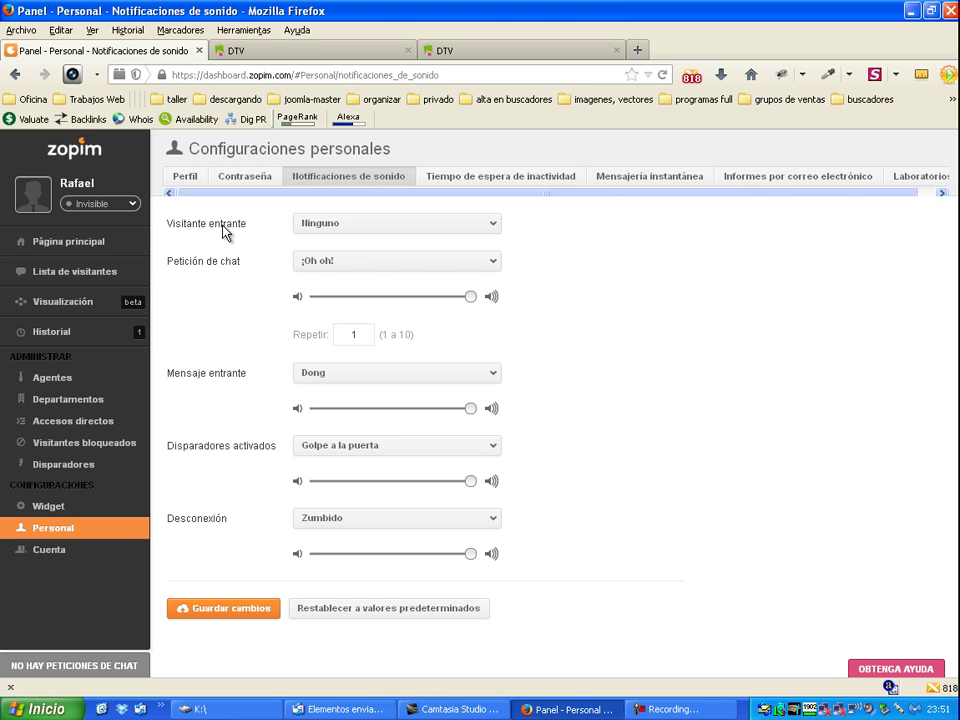
Step: Keep the incoming visitor sound set to Ninguno
{"action": "left_click", "coordinate": [492, 232]}
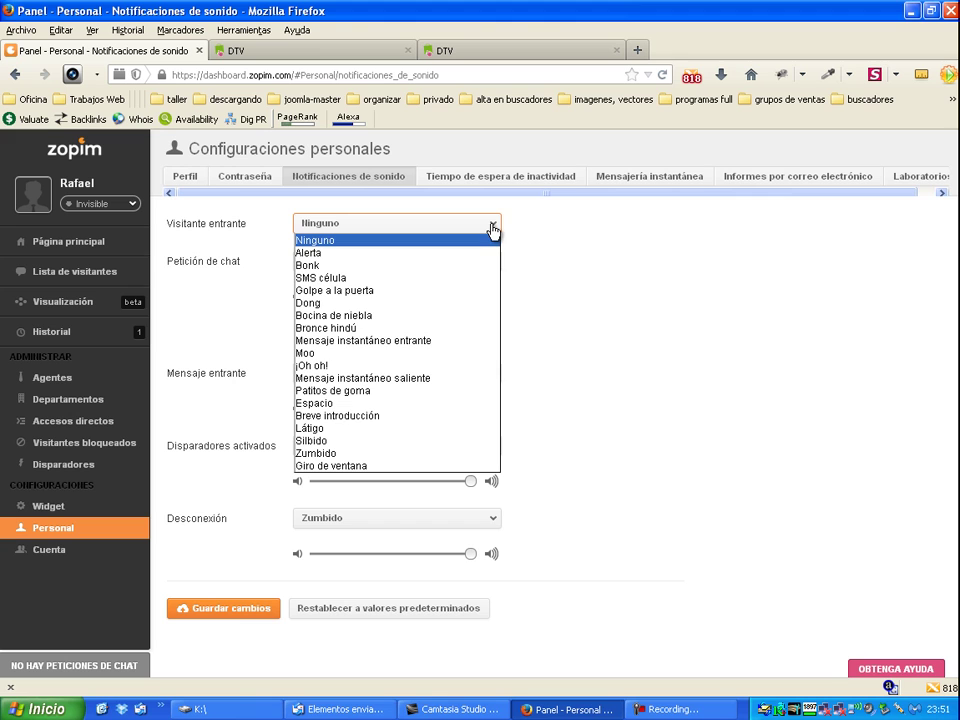
{"action": "left_click", "coordinate": [492, 231]}
{"action": "left_click", "coordinate": [492, 231]}
{"action": "left_click", "coordinate": [492, 231]}
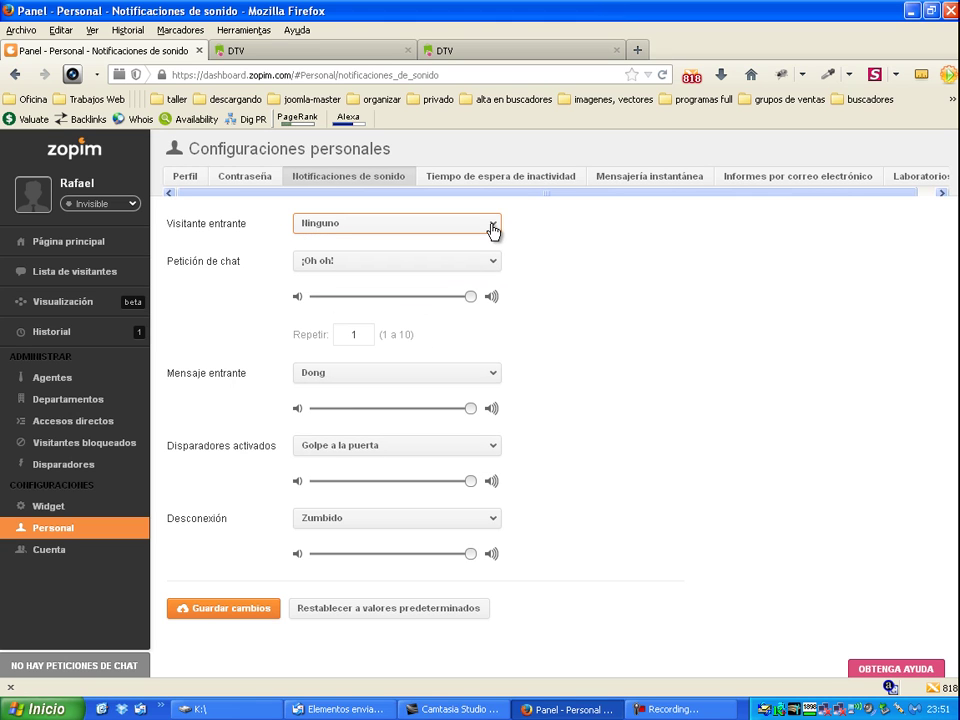
{"action": "left_click", "coordinate": [559, 234]}
Step: Try Alerta, Bonk, SMS célula and Golpe a la puerta as the chat request sound
{"action": "left_click", "coordinate": [492, 264]}
{"action": "left_click", "coordinate": [456, 293]}
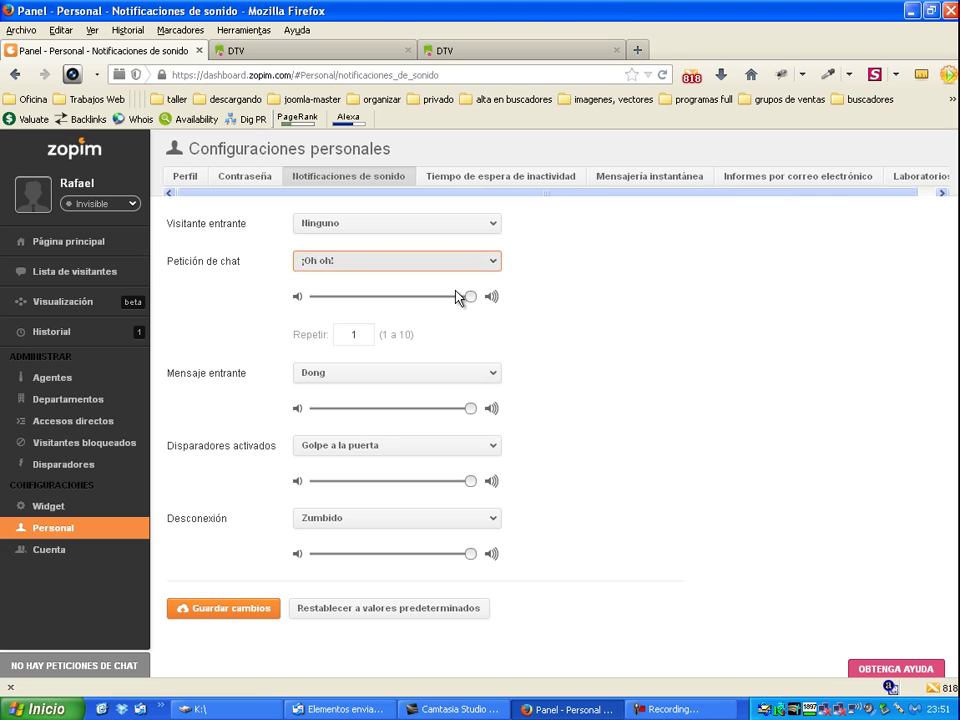
{"action": "left_click", "coordinate": [488, 300]}
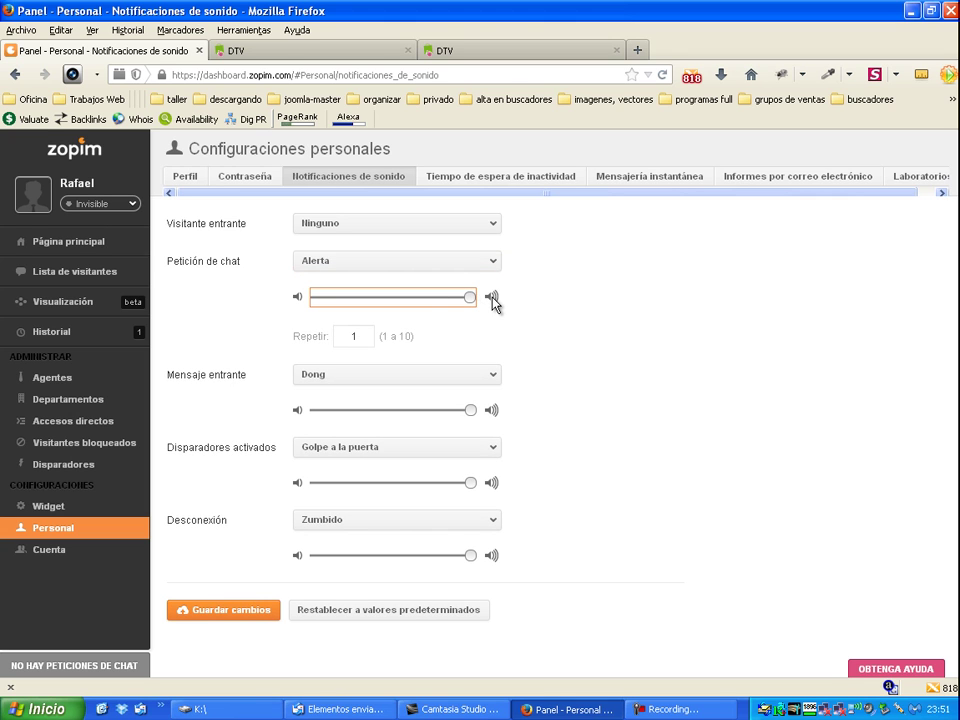
{"action": "left_click", "coordinate": [493, 270]}
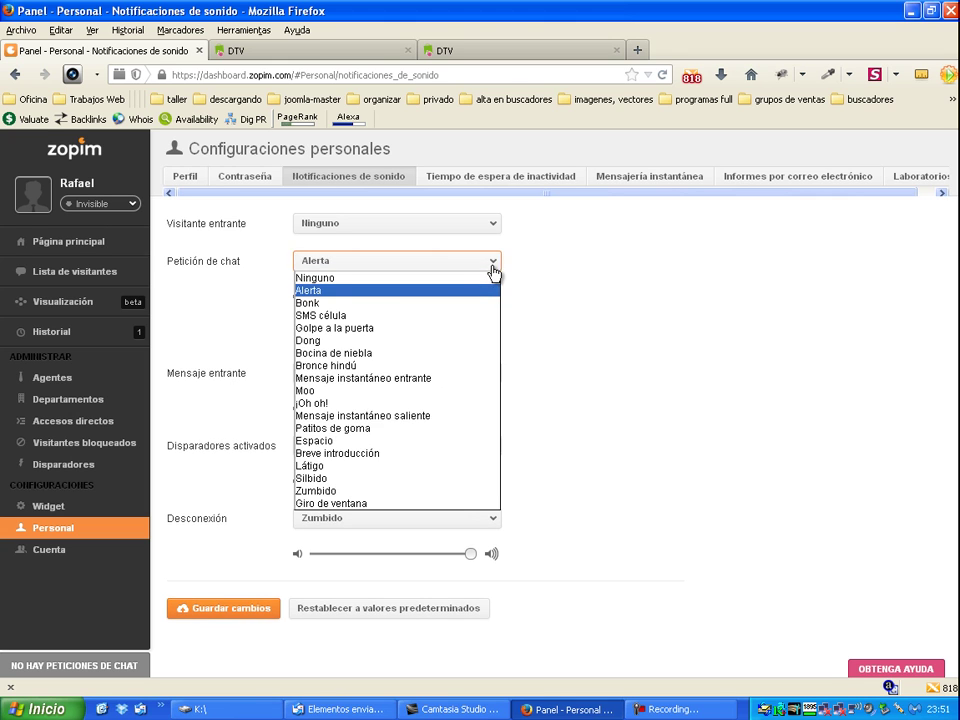
{"action": "left_click", "coordinate": [461, 303]}
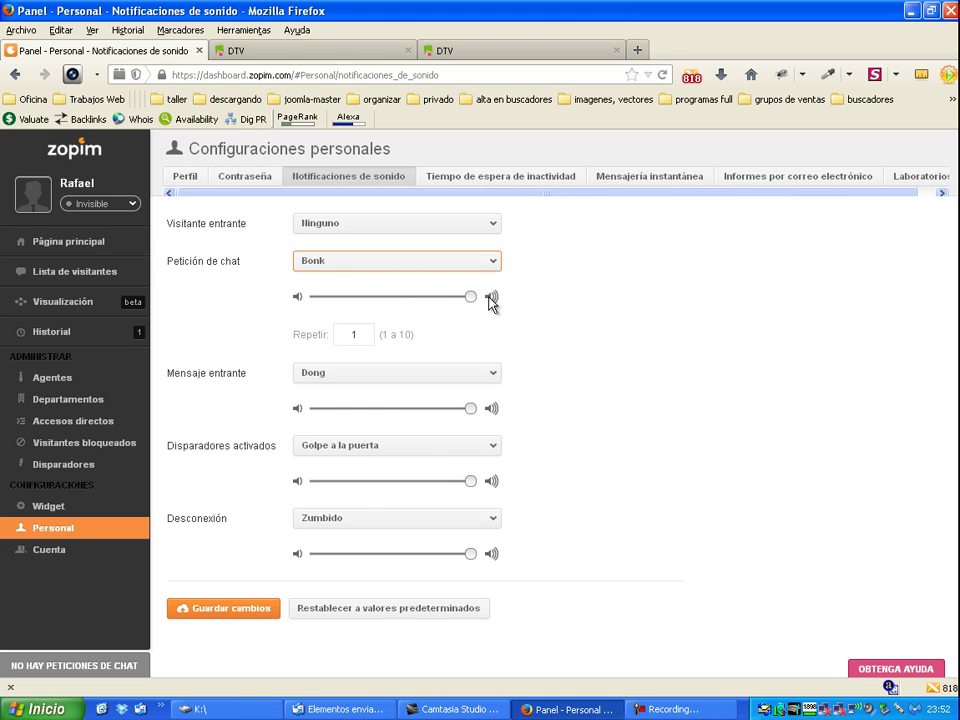
{"action": "left_click", "coordinate": [489, 270]}
{"action": "left_click", "coordinate": [439, 324]}
{"action": "left_click", "coordinate": [494, 270]}
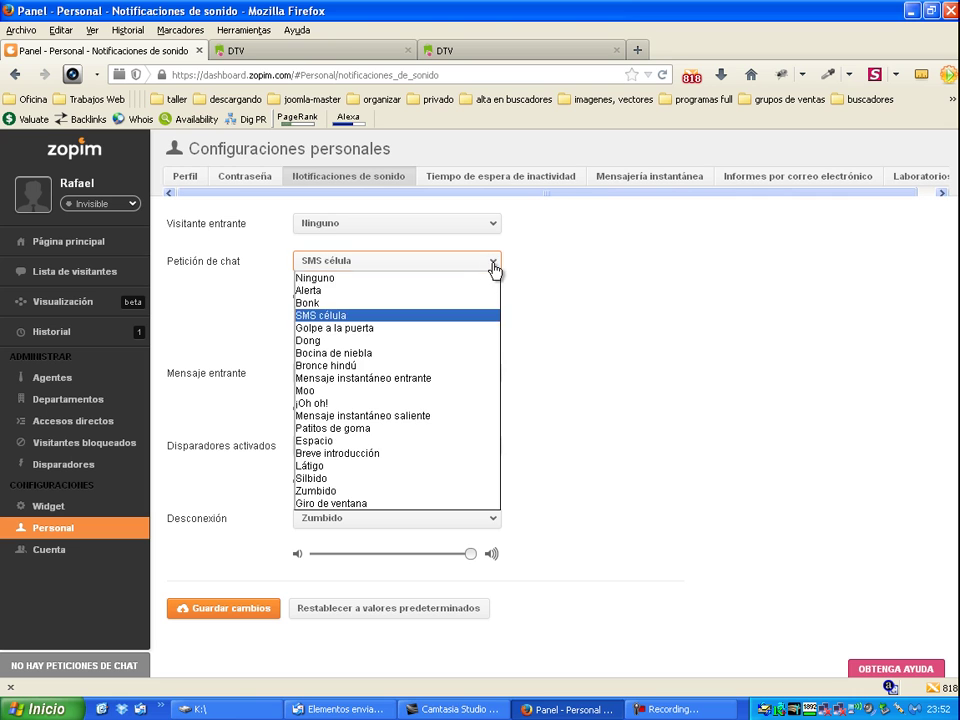
{"action": "left_click", "coordinate": [456, 328]}
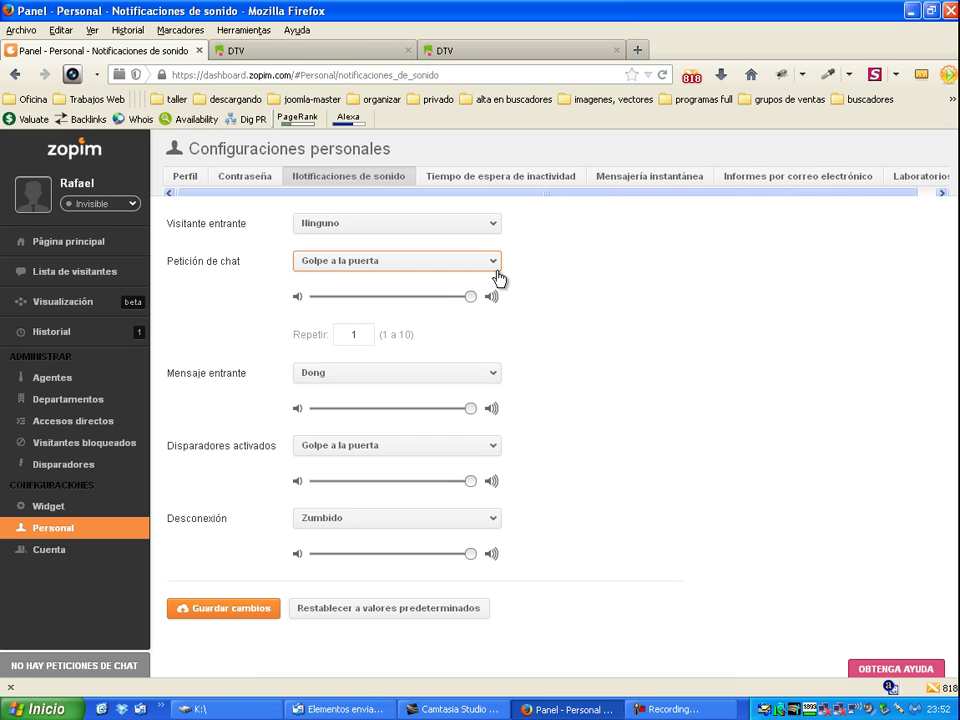
{"action": "left_click", "coordinate": [497, 272]}
{"action": "left_click", "coordinate": [460, 328]}
Step: Try Bocina de niebla for chat requests, then restore the sound to ¡Oh oh!
{"action": "left_click", "coordinate": [494, 268]}
{"action": "left_click", "coordinate": [452, 356]}
{"action": "left_click", "coordinate": [473, 298]}
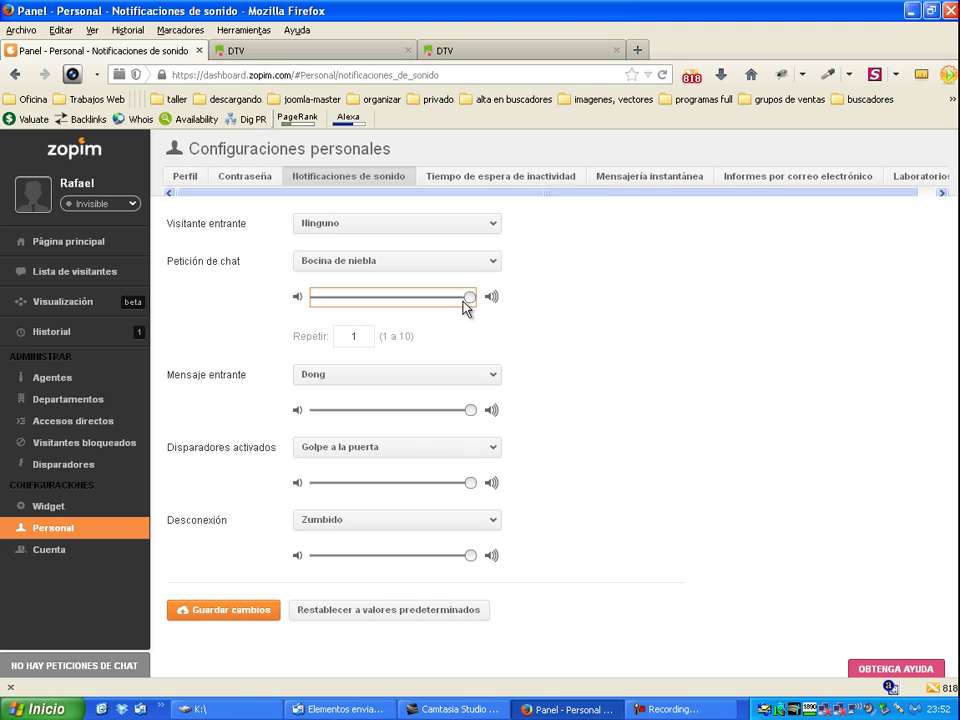
{"action": "left_click", "coordinate": [479, 265]}
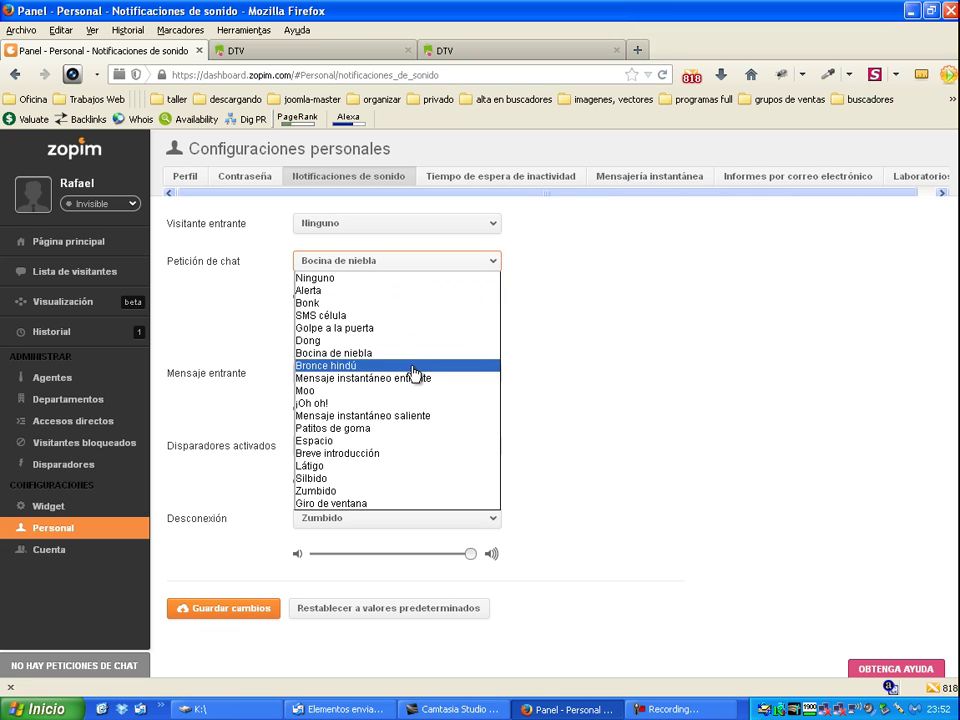
{"action": "left_click", "coordinate": [407, 403]}
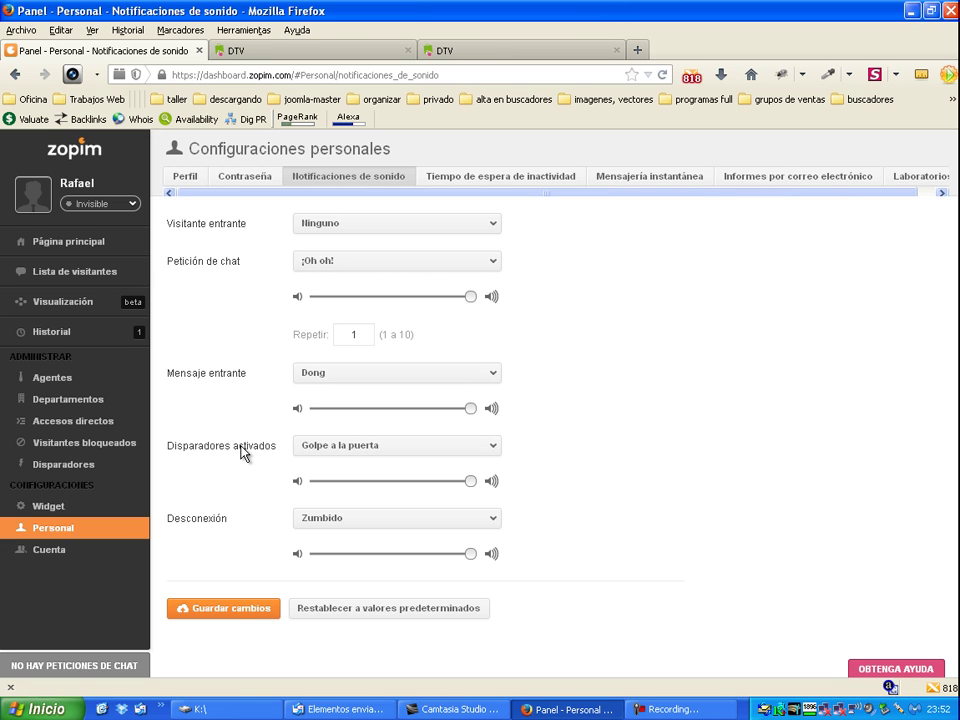
Step: Keep Golpe a la puerta as the sound for activated triggers
{"action": "left_click", "coordinate": [386, 454]}
{"action": "left_click", "coordinate": [386, 454]}
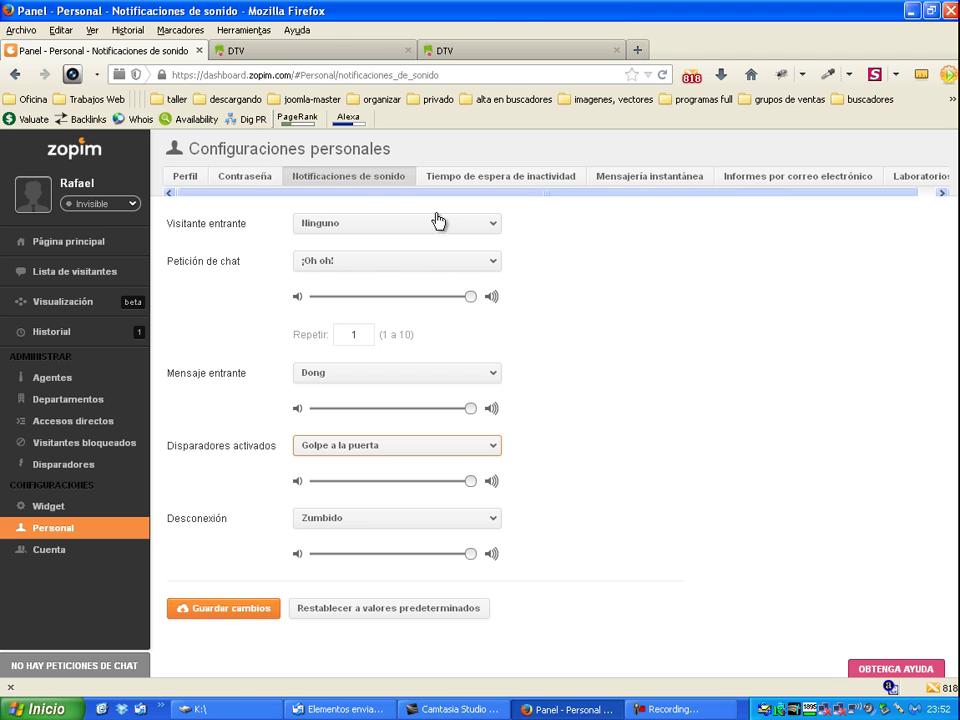
{"action": "left_click", "coordinate": [520, 178]}
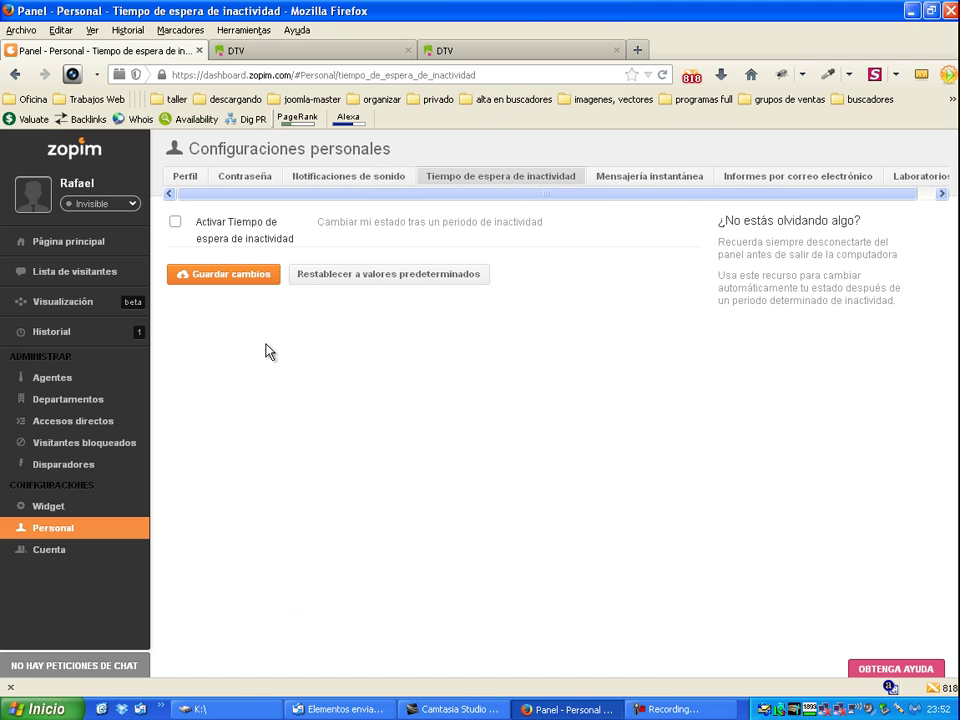
Step: Review the Mensajería instantánea and email report tabs, then save the Laboratorios settings
{"action": "left_click", "coordinate": [685, 180]}
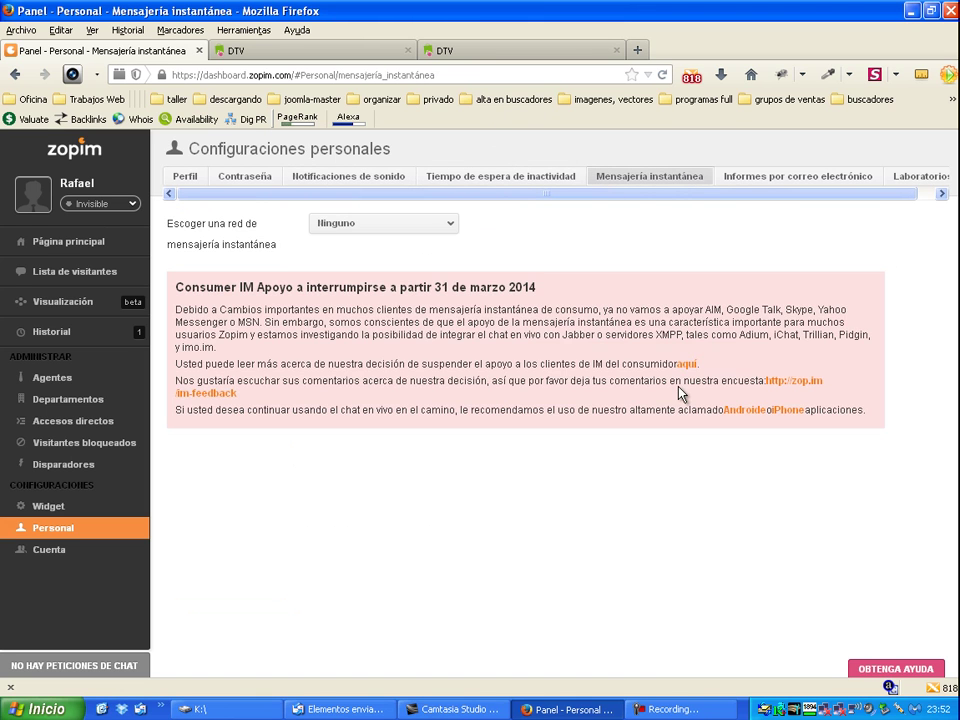
{"action": "left_click", "coordinate": [791, 179]}
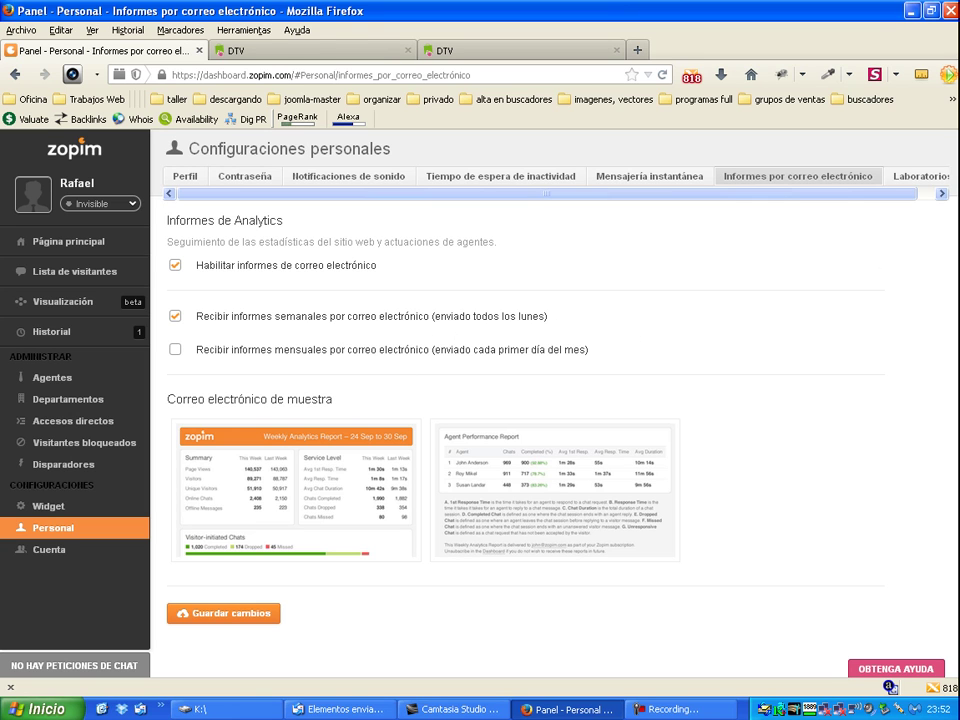
{"action": "left_click", "coordinate": [940, 193]}
{"action": "left_click", "coordinate": [840, 182]}
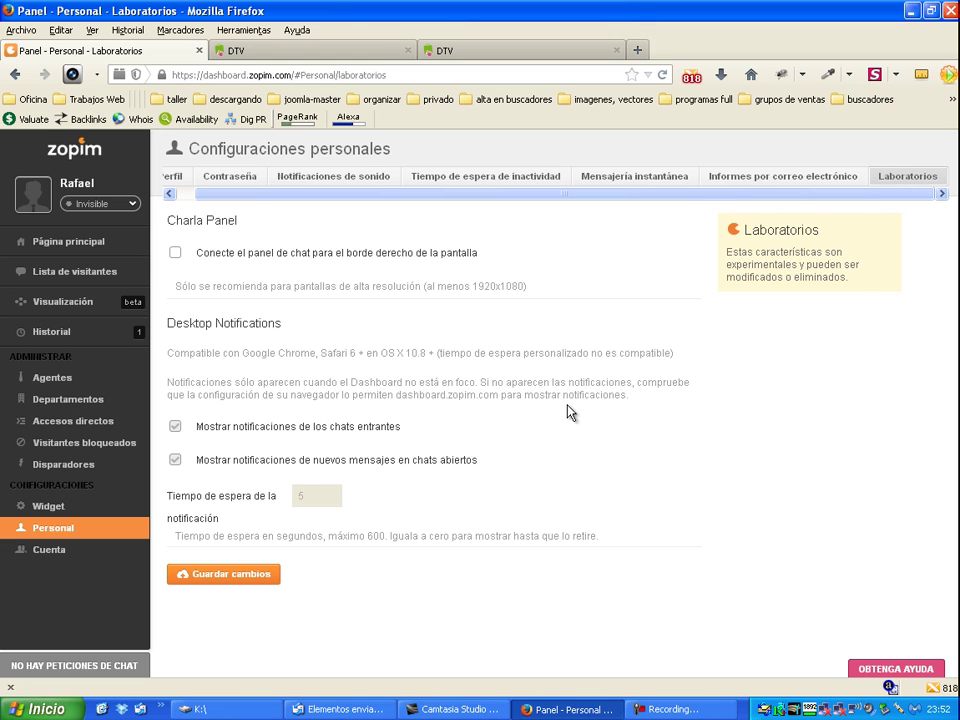
{"action": "left_click", "coordinate": [252, 574]}
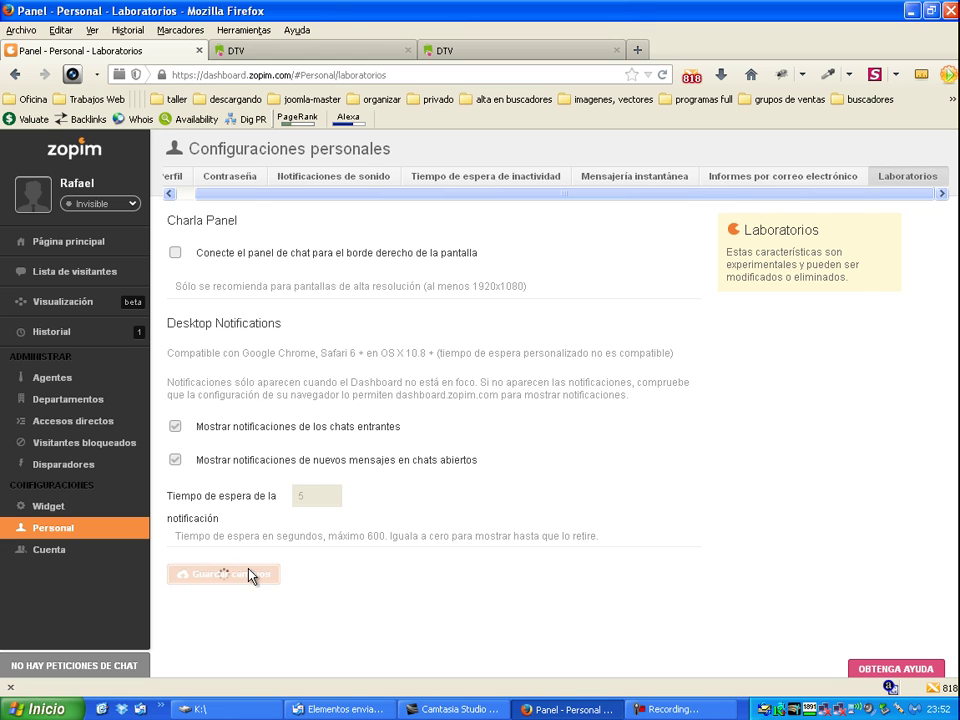
{"action": "left_click", "coordinate": [133, 205]}
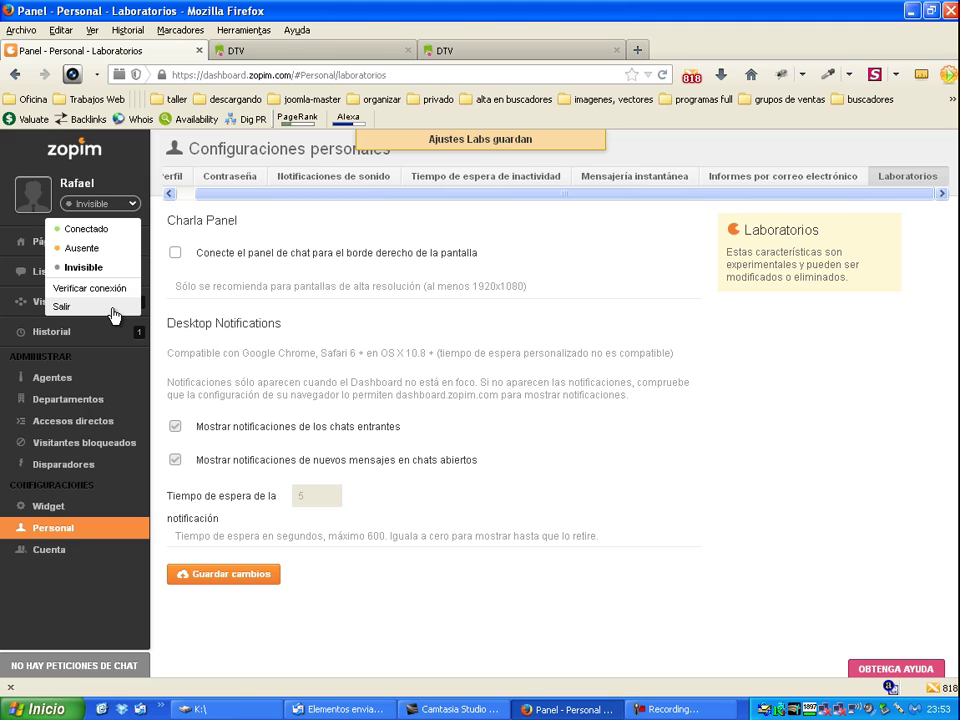
Step: Choose Salir from the agent status menu to log out of the dashboard
{"action": "left_click", "coordinate": [112, 308]}
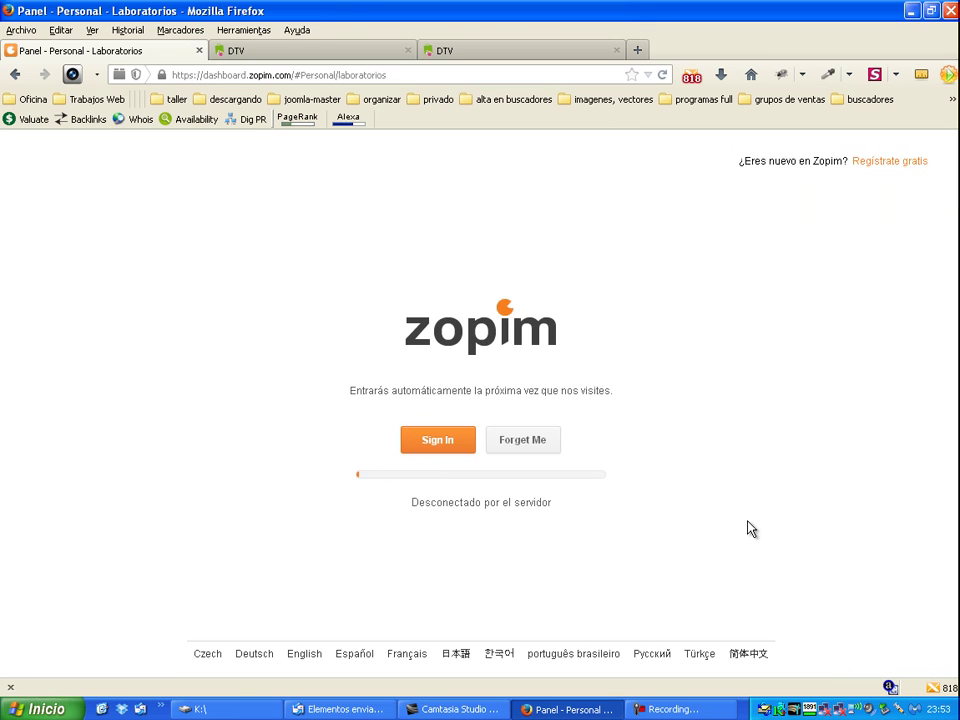